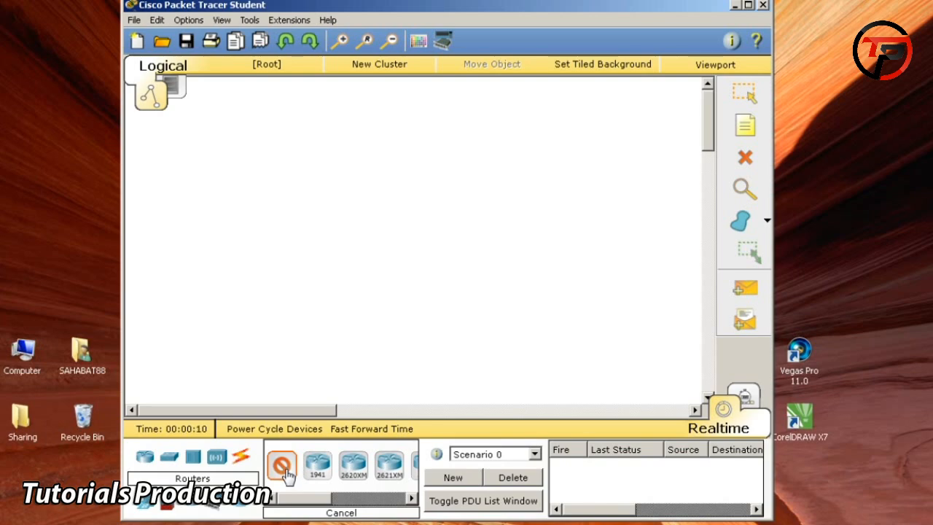
Place an 1841 router in the upper part of the empty workspace
drag(299, 498, 273, 499)
click(282, 468)
click(282, 467)
click(279, 113)
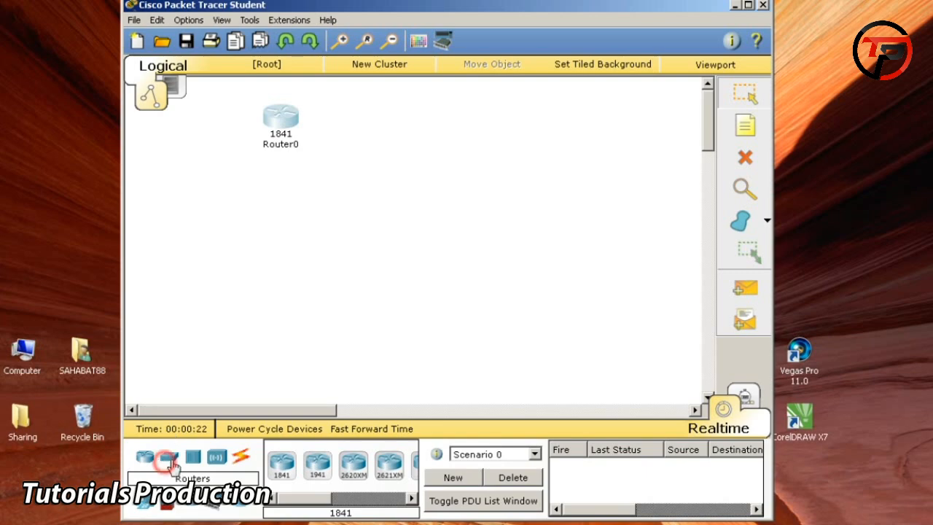
Place a 2950-24 switch directly below the 1841 router
click(168, 456)
click(282, 465)
click(272, 201)
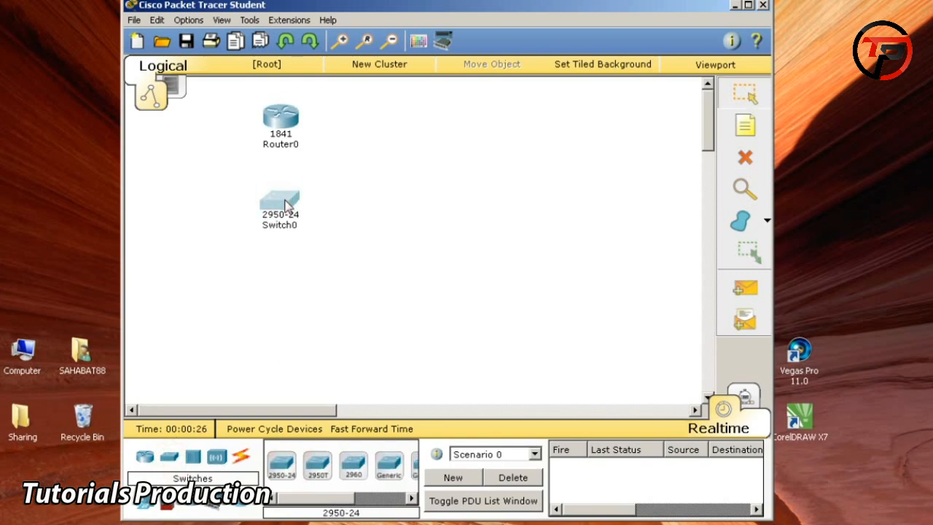
Delete the 1841 router from the workspace while keeping the switch, and return to the selection tool
click(745, 158)
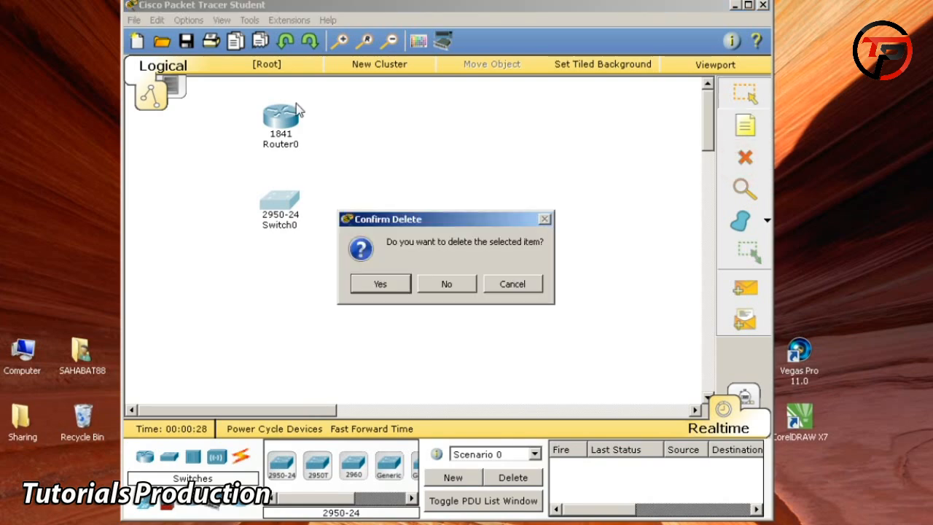
click(446, 283)
click(282, 121)
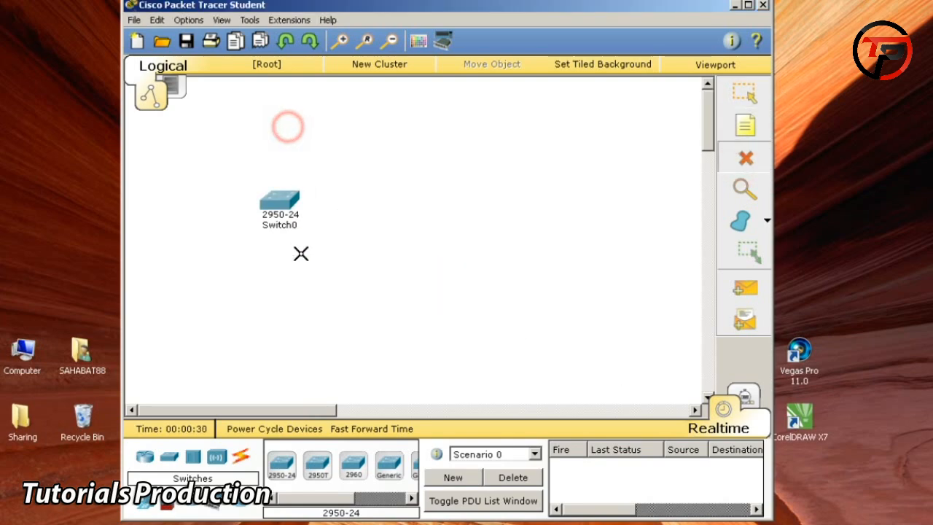
click(751, 96)
Place a 2811 router above the 2950-24 switch
drag(331, 499, 369, 498)
click(144, 457)
click(299, 495)
drag(299, 495, 332, 496)
click(332, 464)
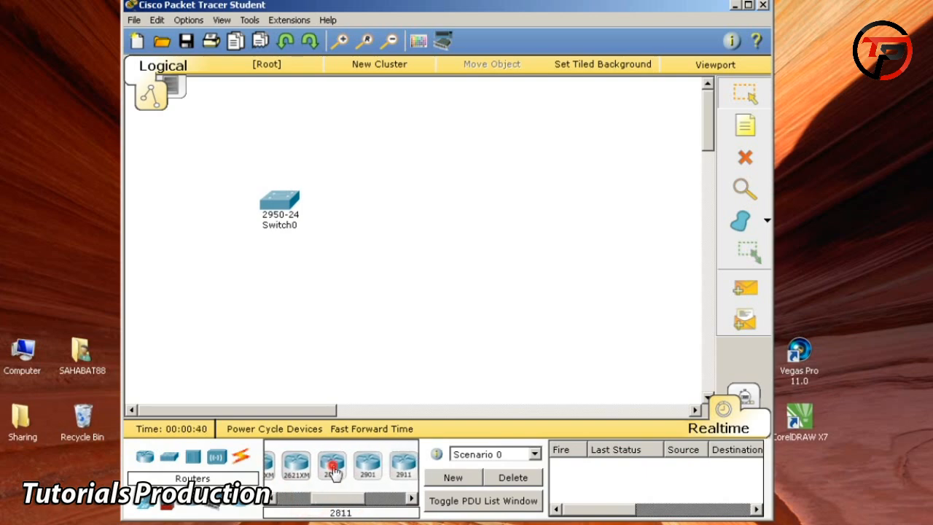
click(294, 109)
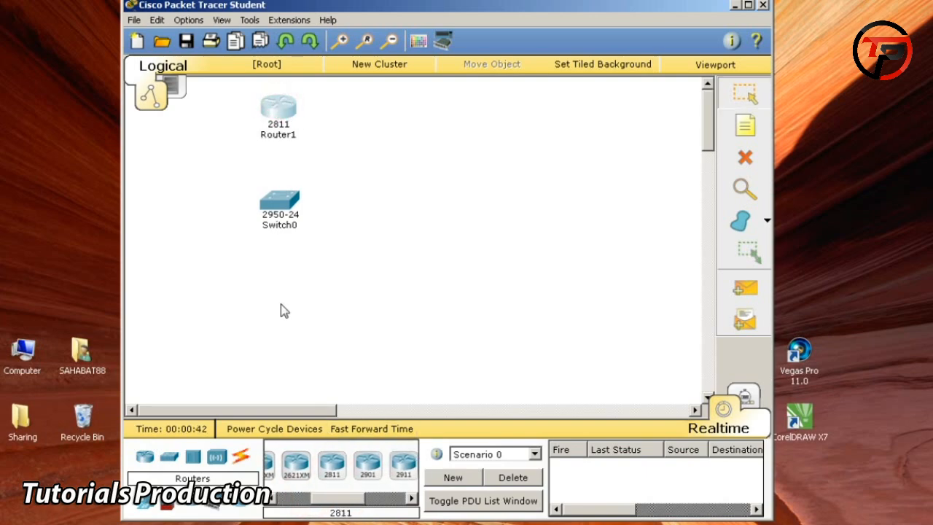
Place a generic PC, a generic laptop and a 7960 IP phone in a row below the switch
click(146, 503)
click(286, 468)
click(190, 294)
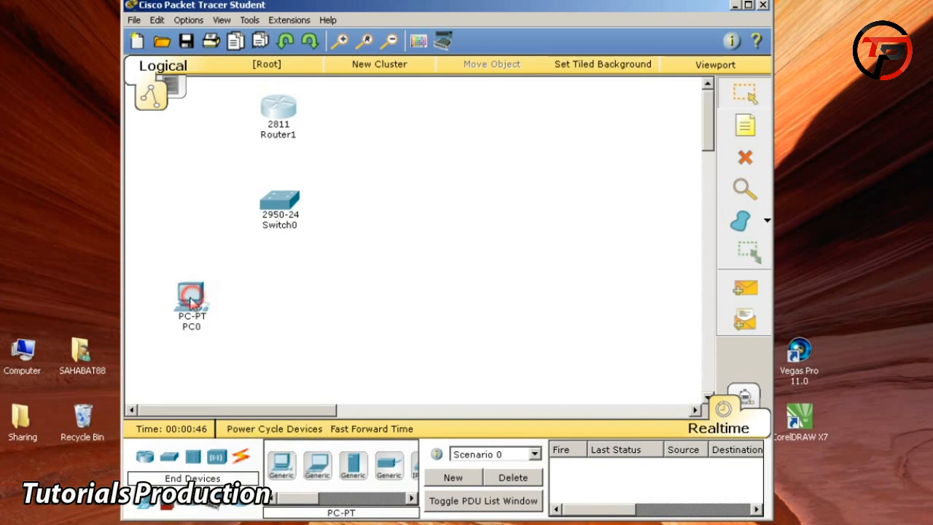
click(317, 465)
click(283, 327)
drag(309, 499, 342, 502)
click(315, 465)
click(371, 306)
Place a Home-VoIP-PT device beside the switch and an Analog-Phone-PT below it
click(351, 465)
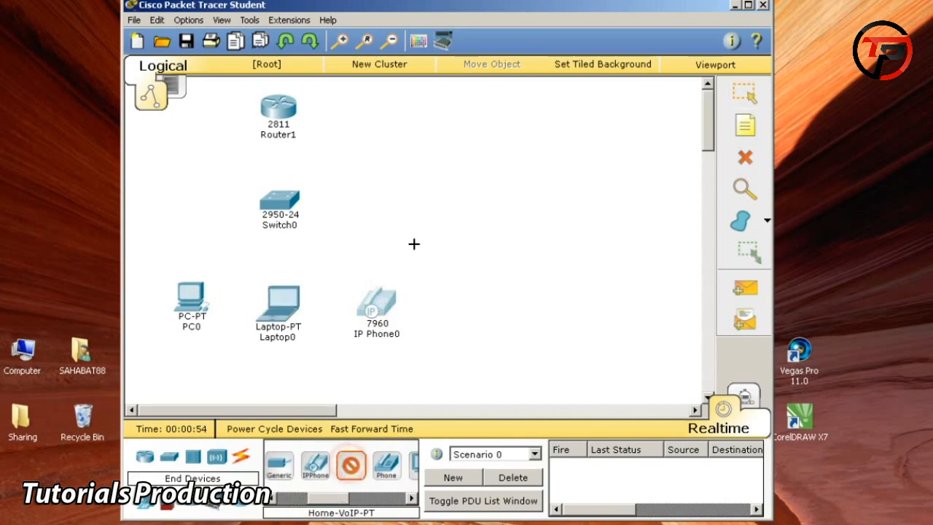
click(434, 181)
click(387, 465)
click(445, 260)
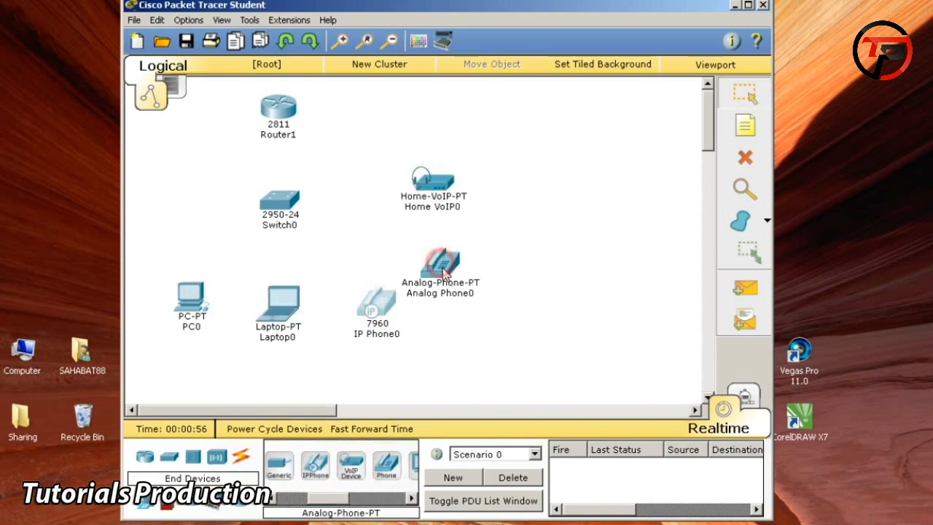
Spread out the layout by moving the PC, laptop, IP phone, Home VoIP device and analog phone lower
drag(196, 304, 179, 340)
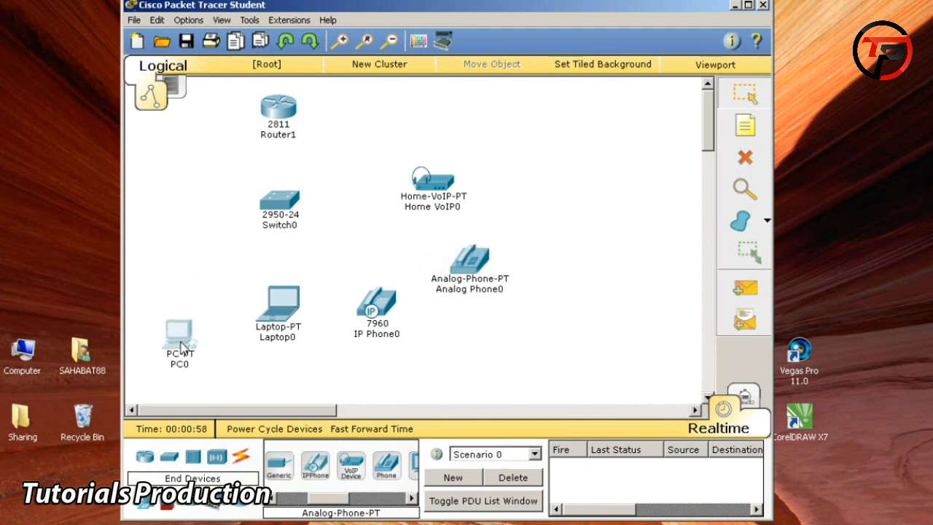
drag(277, 315, 271, 346)
drag(380, 301, 378, 335)
drag(465, 255, 483, 271)
drag(438, 183, 441, 201)
drag(489, 280, 512, 297)
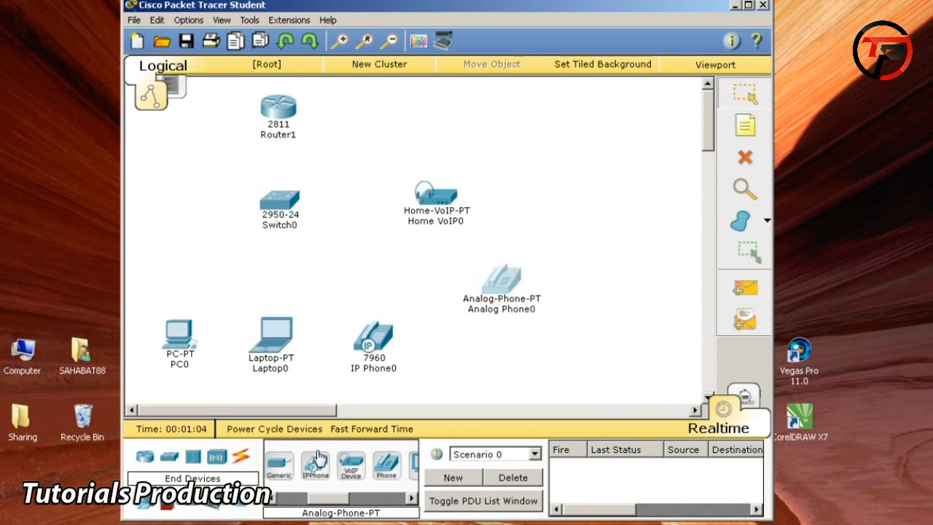
Connect the switch to PC0 and Laptop0 using automatically chosen connection types
click(243, 463)
click(282, 465)
click(261, 213)
click(179, 333)
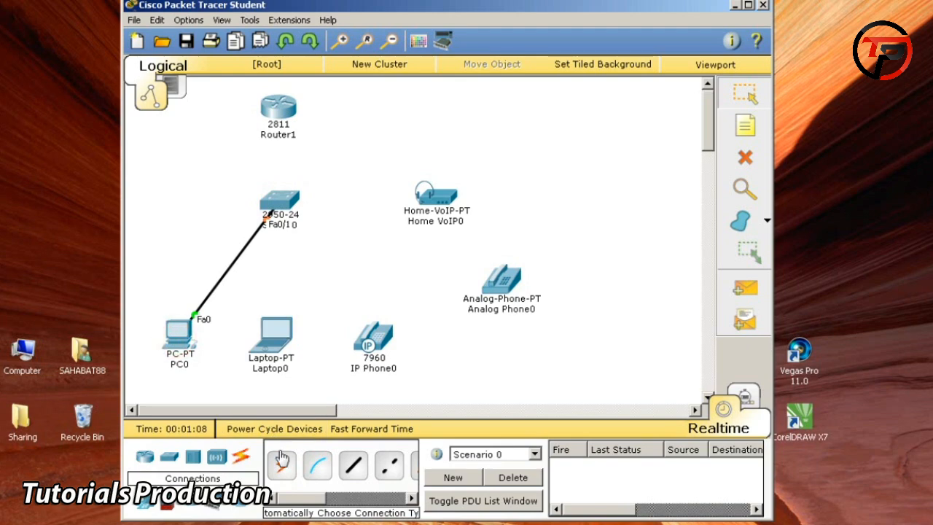
click(284, 461)
click(281, 213)
click(271, 335)
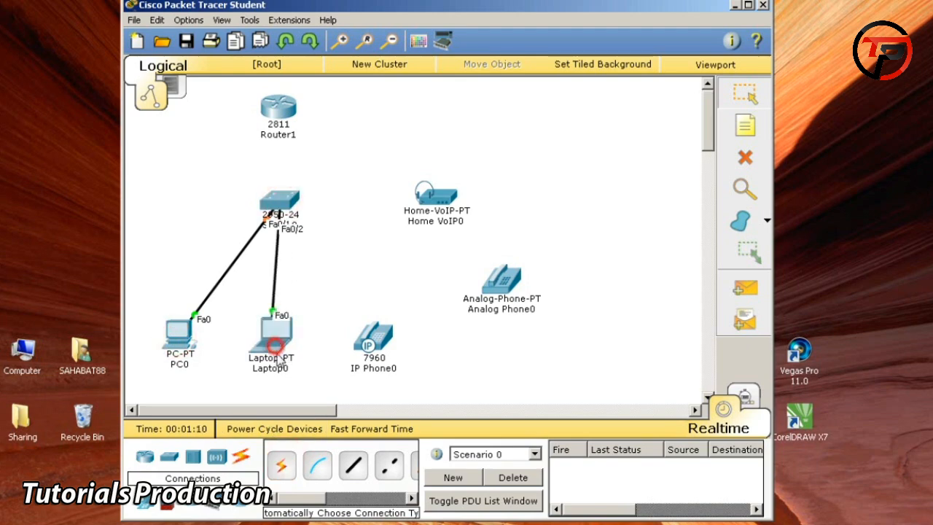
Connect the switch to the 7960 IP phone and the Home VoIP device using automatically chosen connection types
click(281, 465)
click(283, 210)
click(370, 335)
click(281, 467)
click(280, 202)
click(436, 195)
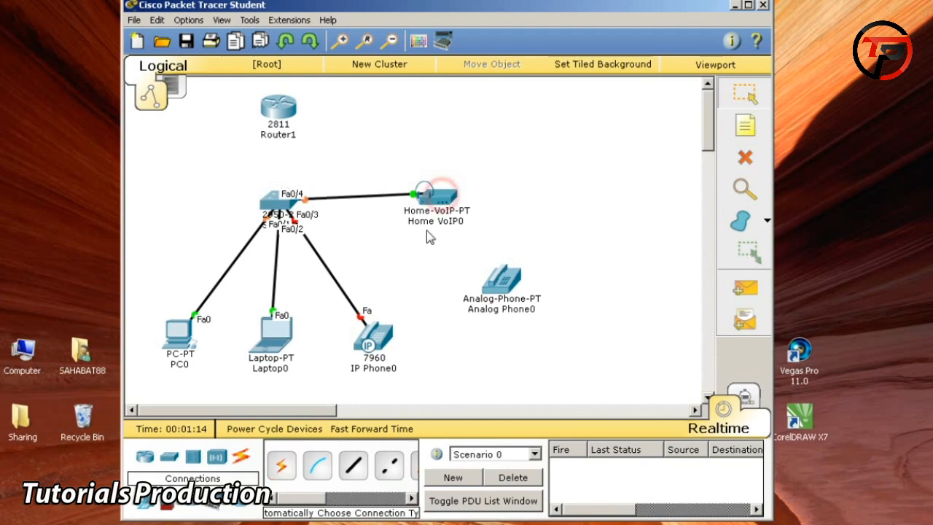
Connect the 2811 router to the switch with an automatic connection, and nudge the router and Home VoIP device into alignment
click(281, 465)
click(279, 110)
click(287, 198)
click(280, 200)
click(283, 106)
drag(283, 107, 287, 102)
drag(435, 194, 435, 202)
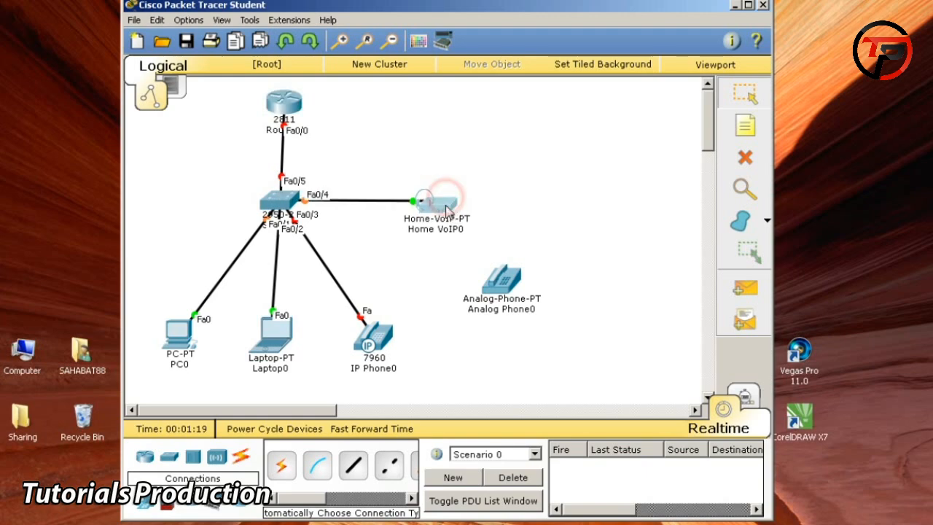
Connect the Home VoIP device to the analog phone with a phone cable
drag(315, 498, 370, 499)
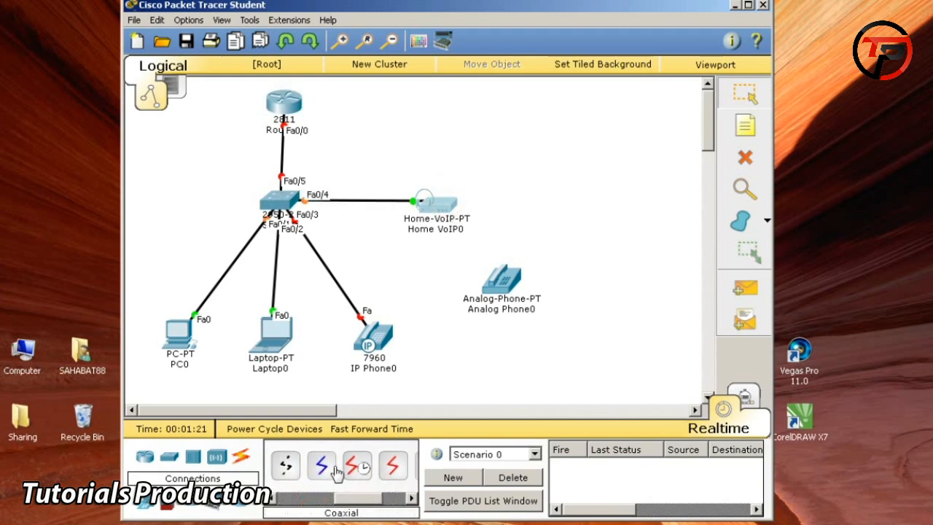
click(288, 467)
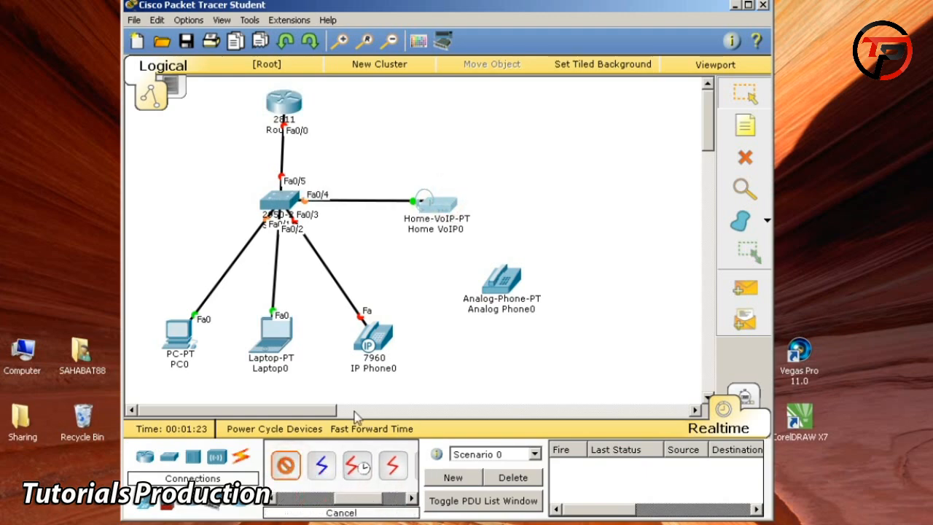
click(438, 211)
click(469, 214)
click(503, 279)
click(518, 295)
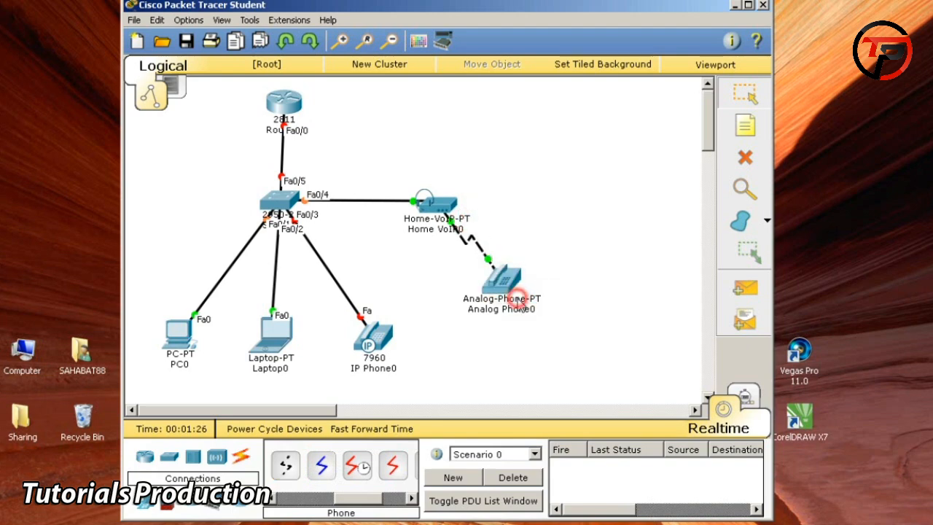
Plug the IP_PHONE_POWER_ADAPTER into the 7960 IP phone and close its device window
click(375, 340)
drag(627, 453, 416, 281)
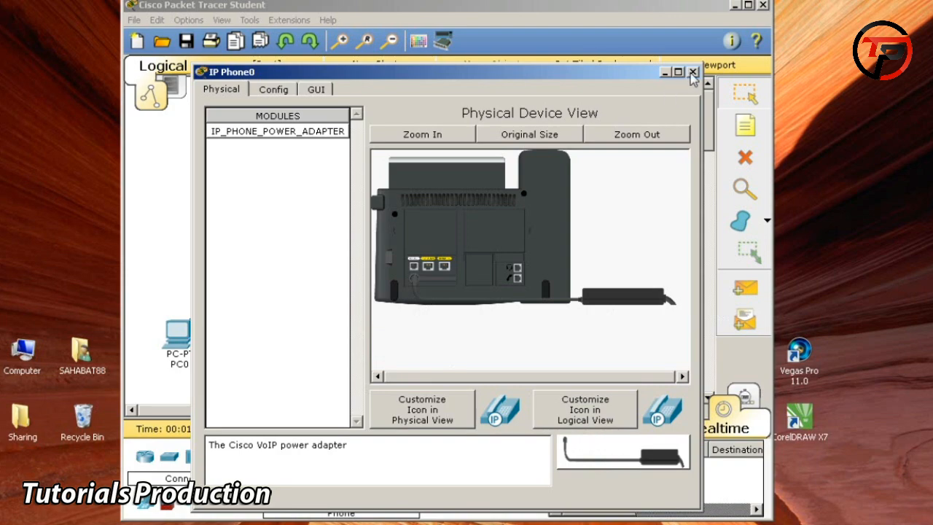
click(693, 72)
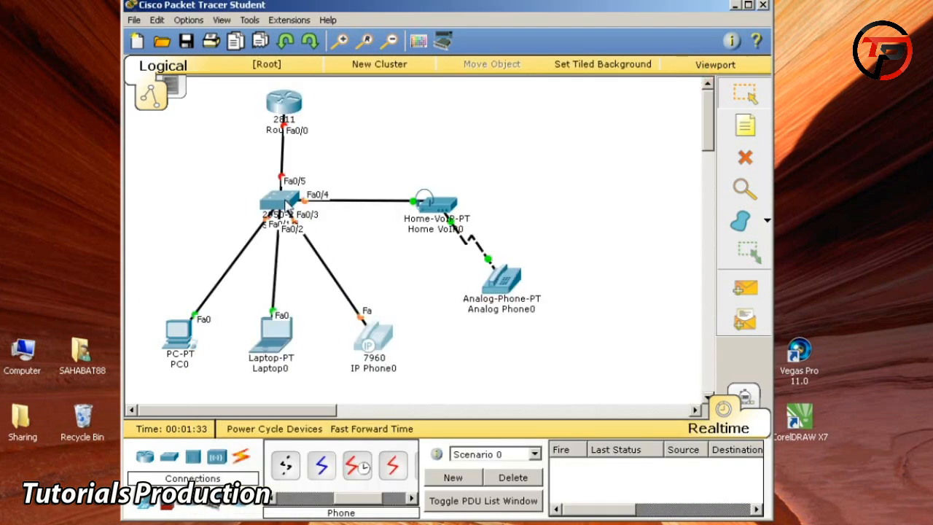
Open the switch's command line and enter global configuration mode with "en" and "config terminal"
click(286, 204)
click(315, 89)
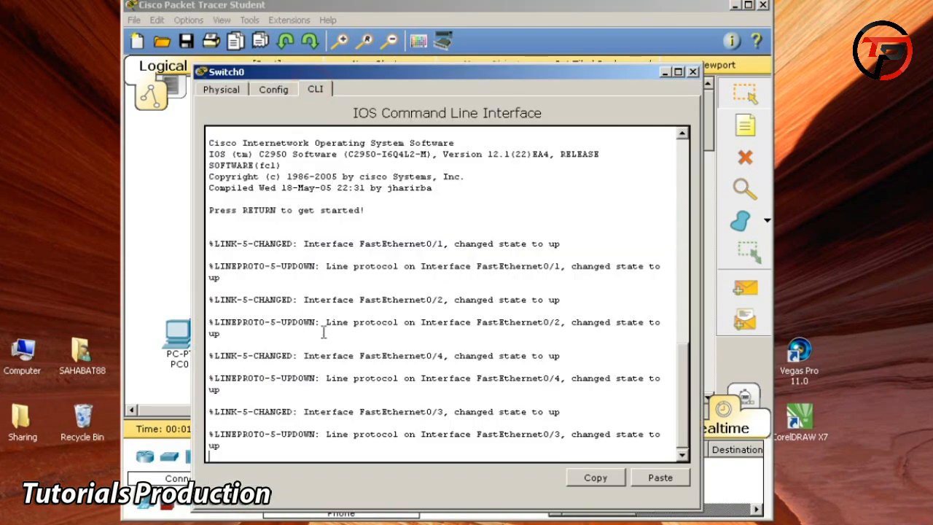
key(Return)
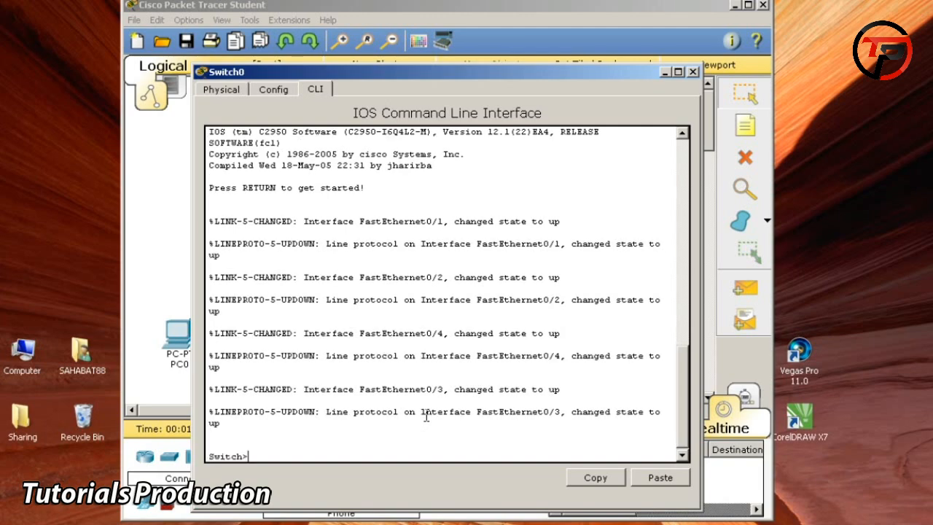
text(en)
key(Return)
text(config terminal)
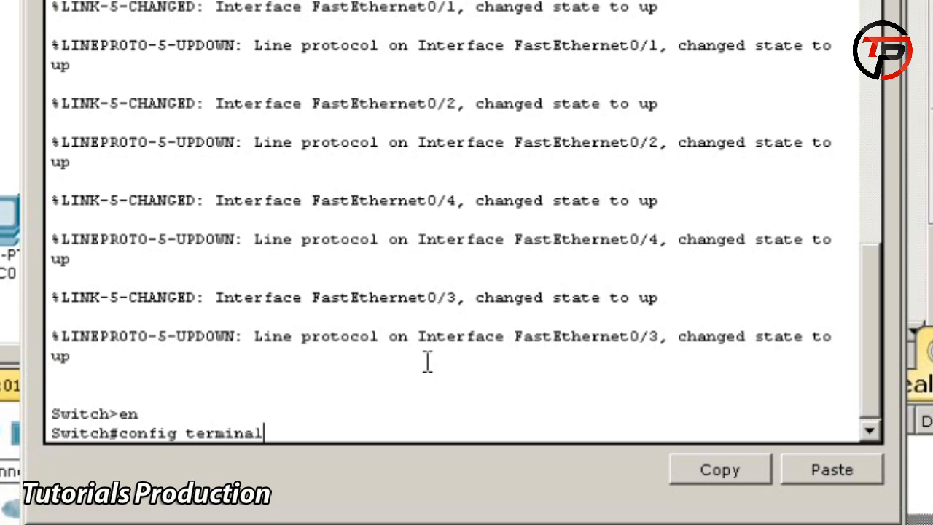
key(Return)
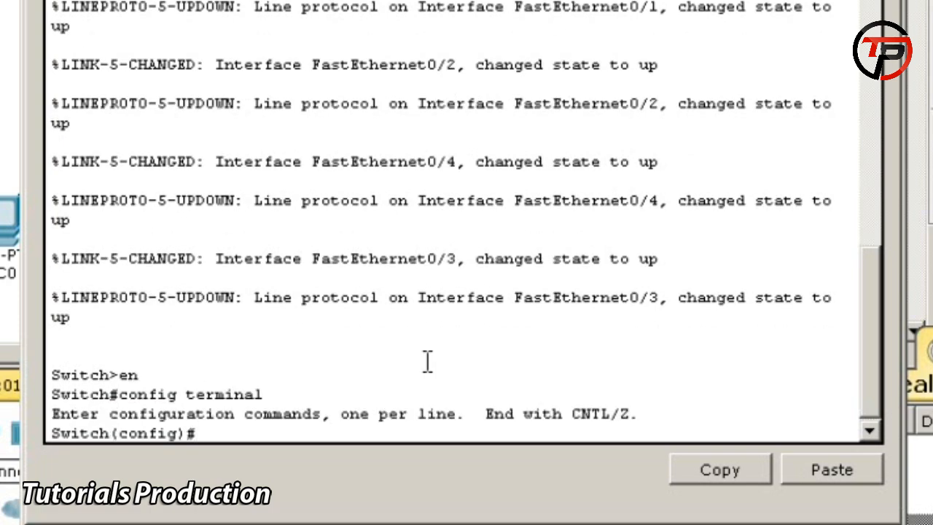
Assign voice VLAN 1 to switch interfaces fa0/1-24, exit the interface range mode and close the switch window
text(int range fa0/1-24)
key(Return)
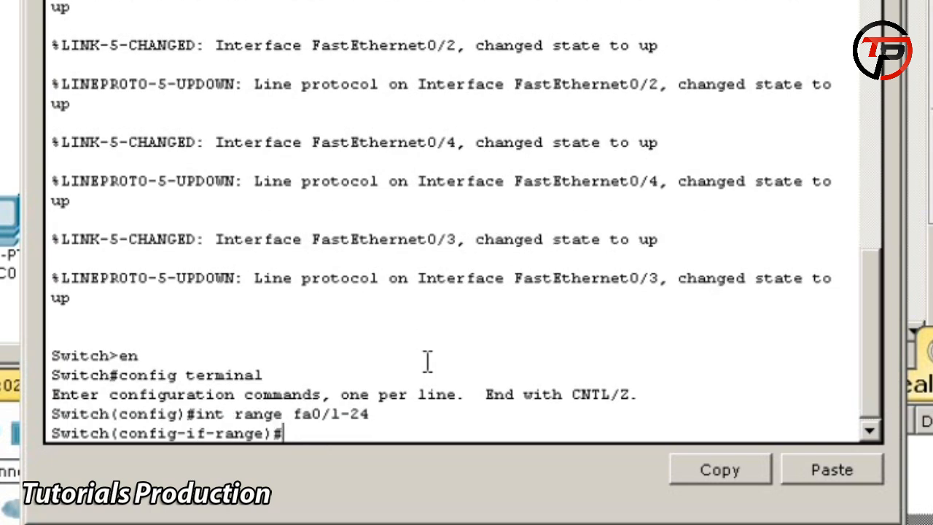
text(switch)
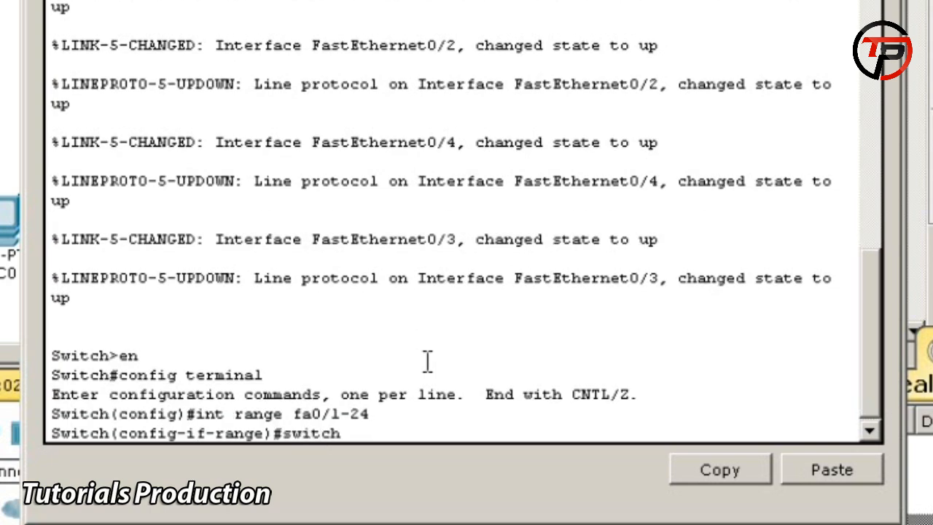
text( voice vlan 1)
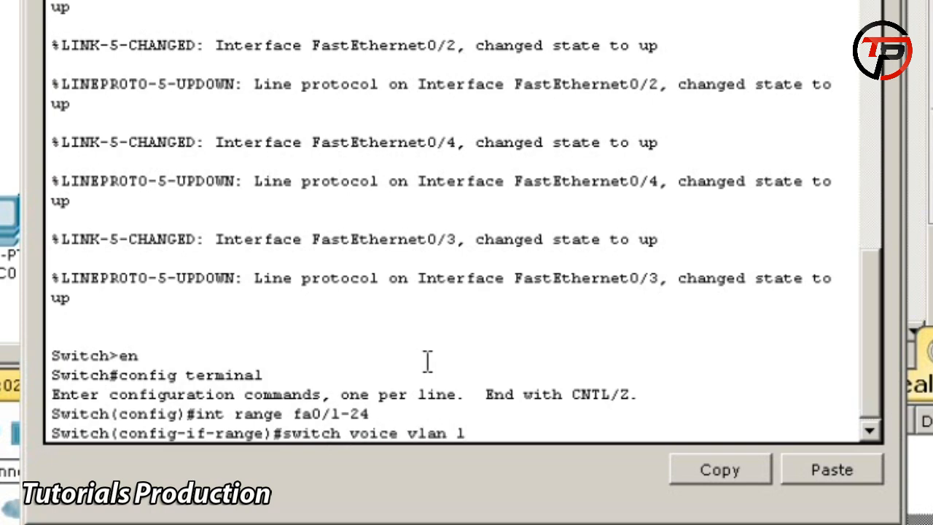
key(Return)
text(exit)
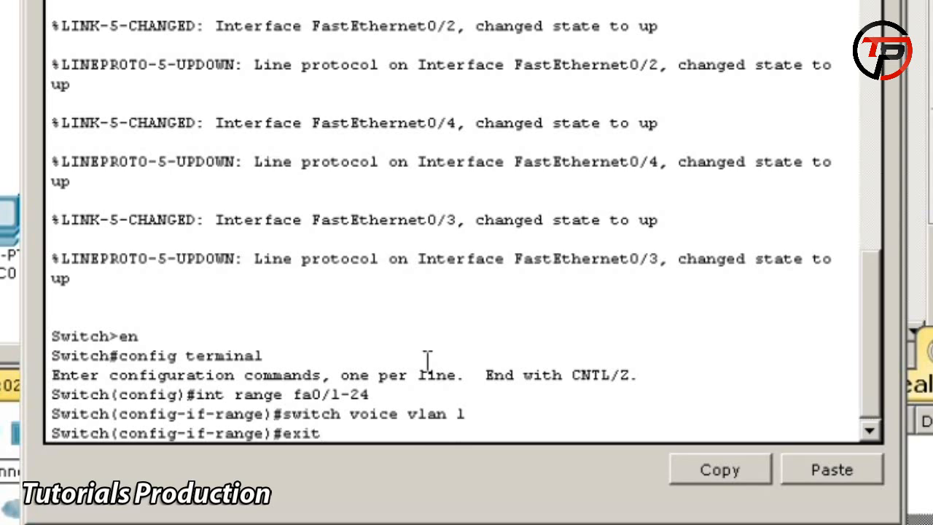
key(Return)
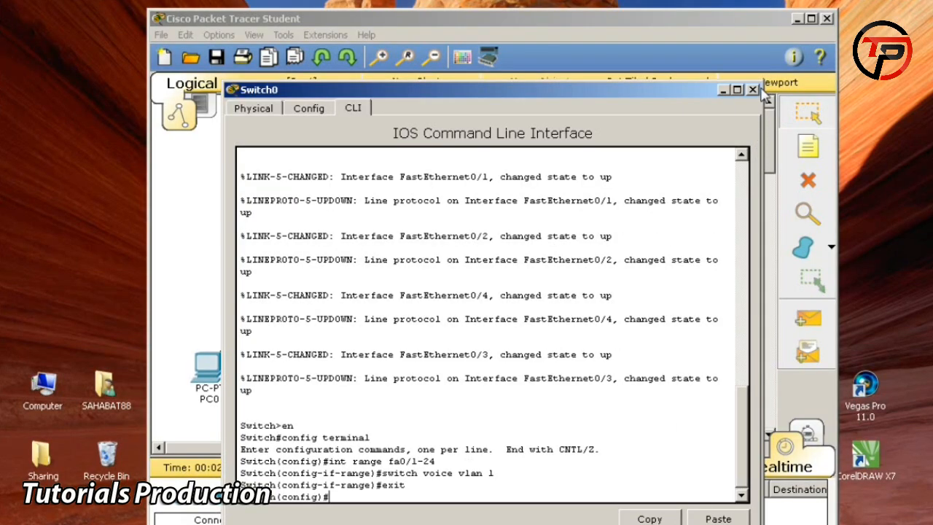
click(753, 90)
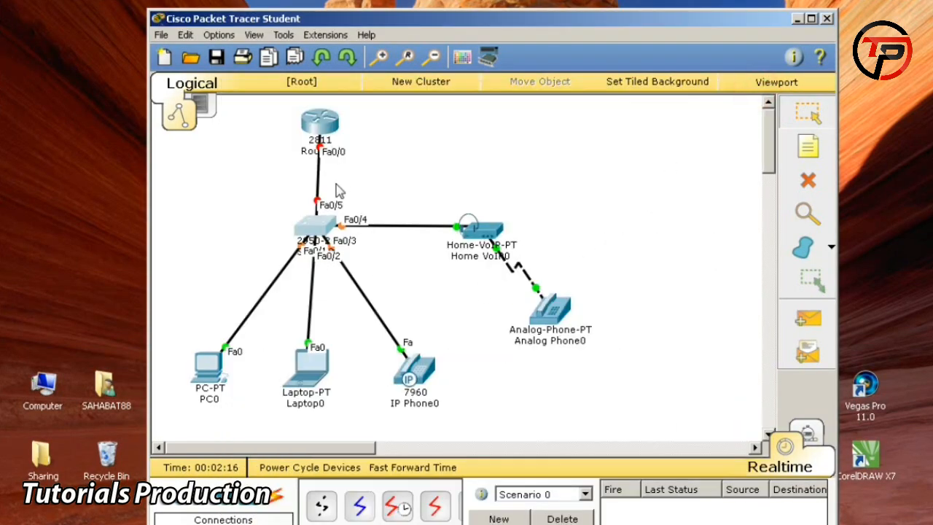
Open the 2811 router's command line, decline the configuration dialog and enter global configuration mode
click(330, 128)
click(349, 109)
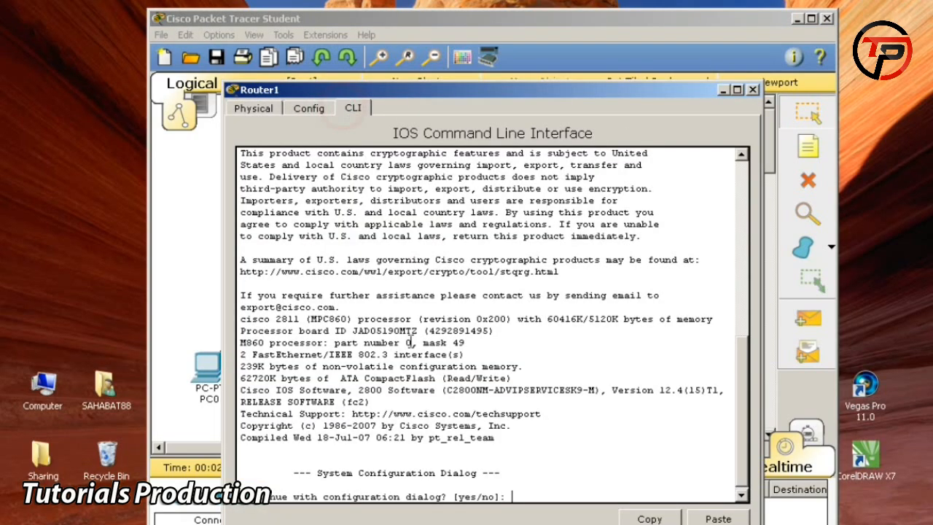
text(no)
key(Return)
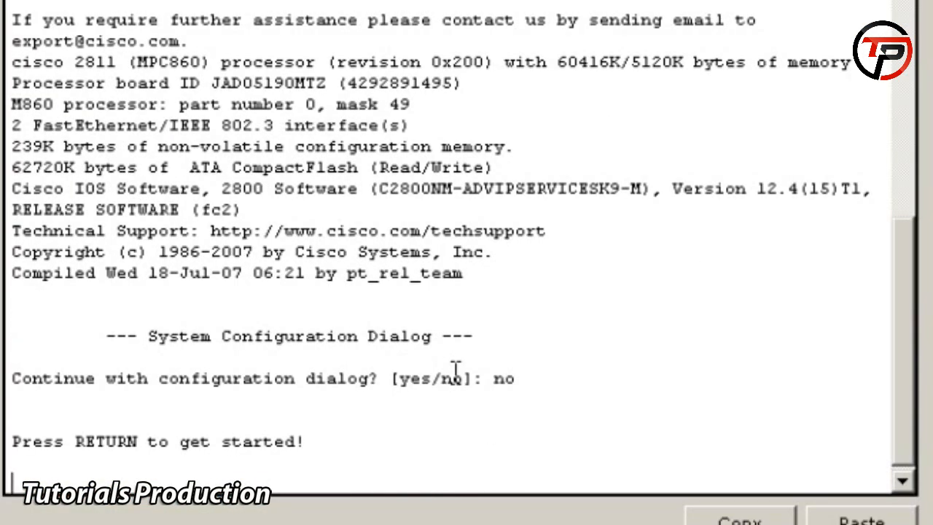
key(Return)
text(en)
key(Return)
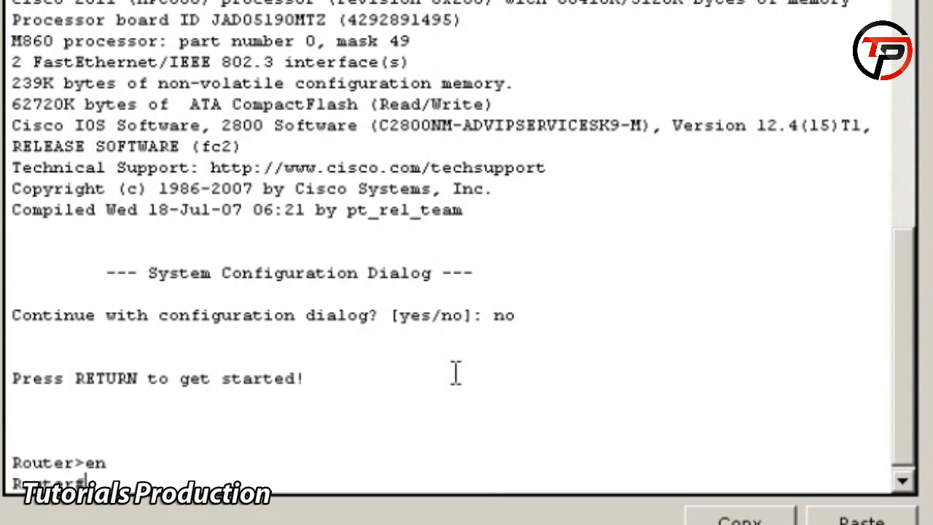
text(config ter)
key(Return)
Create a DHCP pool named "voice" on the router with "ip dhcp pool voice"
text(ip dhcp)
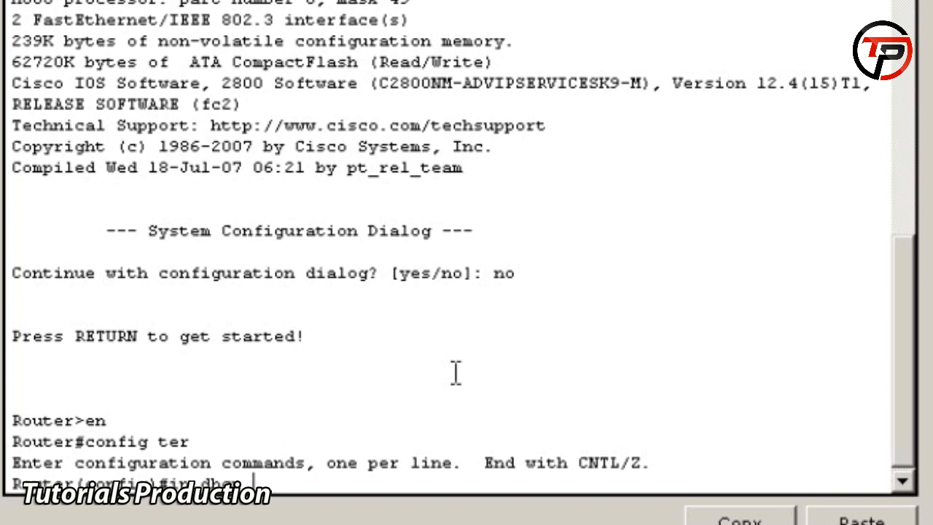
text( pool voice)
key(Return)
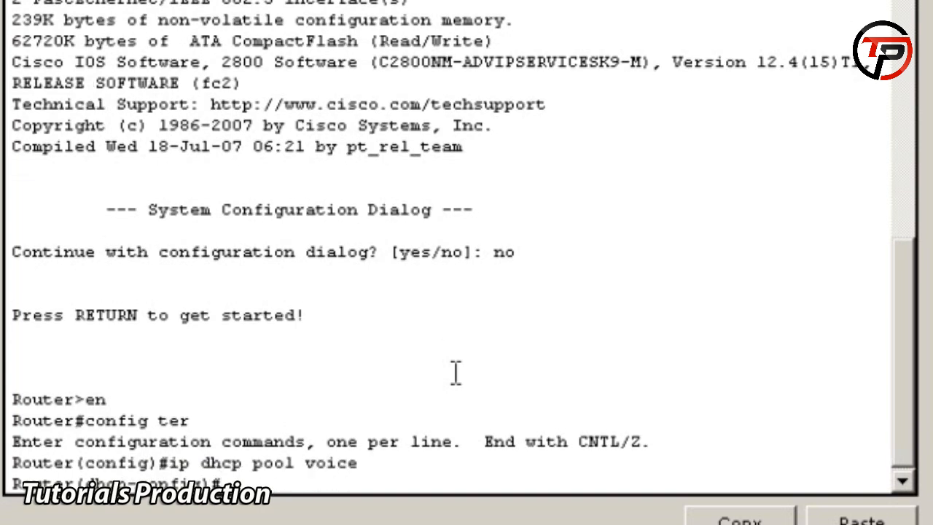
Define the voice DHCP pool's network as 192.168.1.0 with subnet mask 255.255.255.0
text(network)
text( 1921)
text(168)
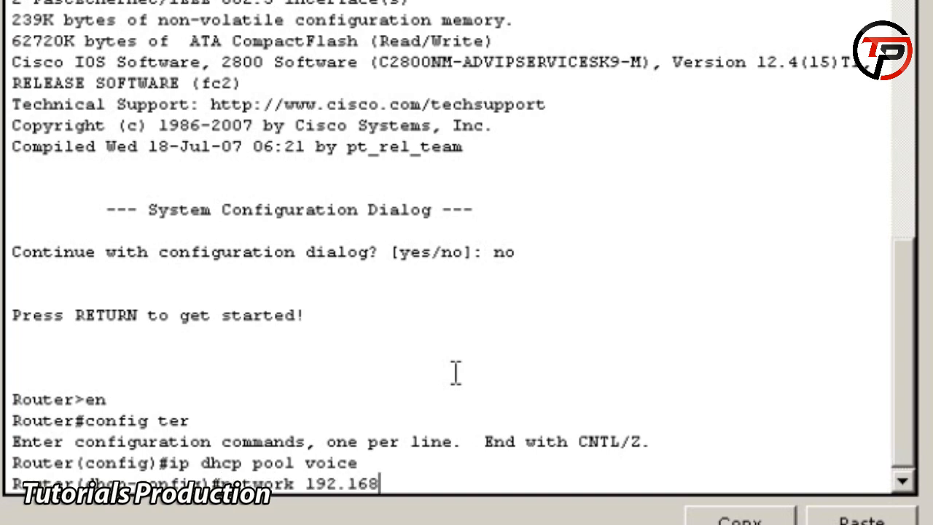
text(.)
text(1.0 255.)
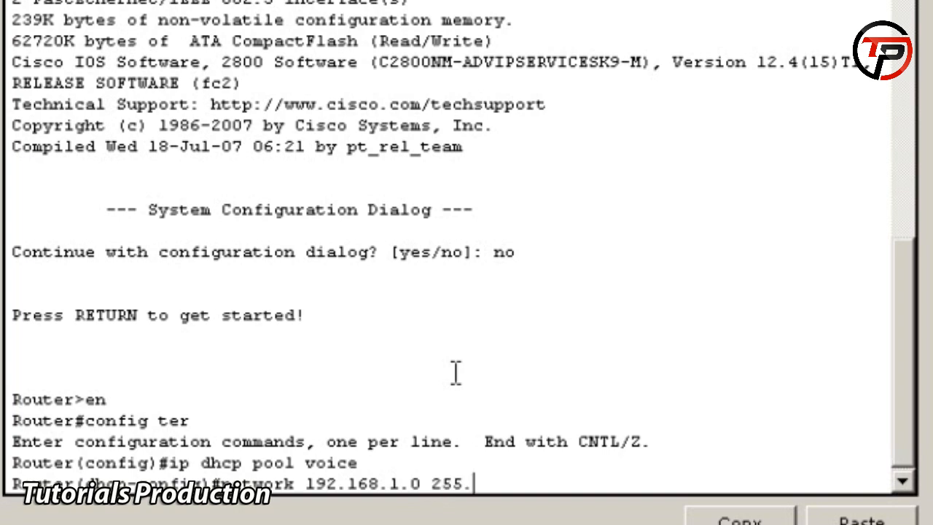
text(255.255.0)
key(Return)
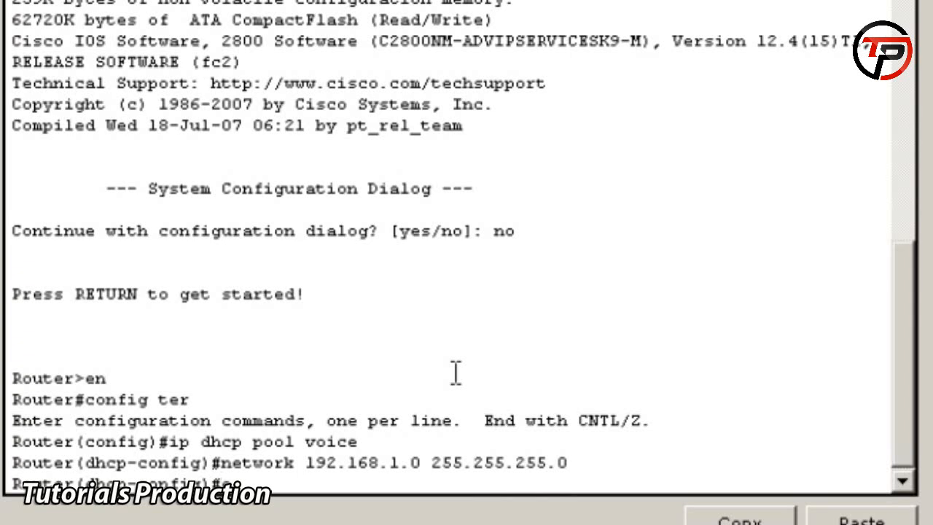
Set the voice DHCP pool's default router to 192.168.1.1
text(default-router)
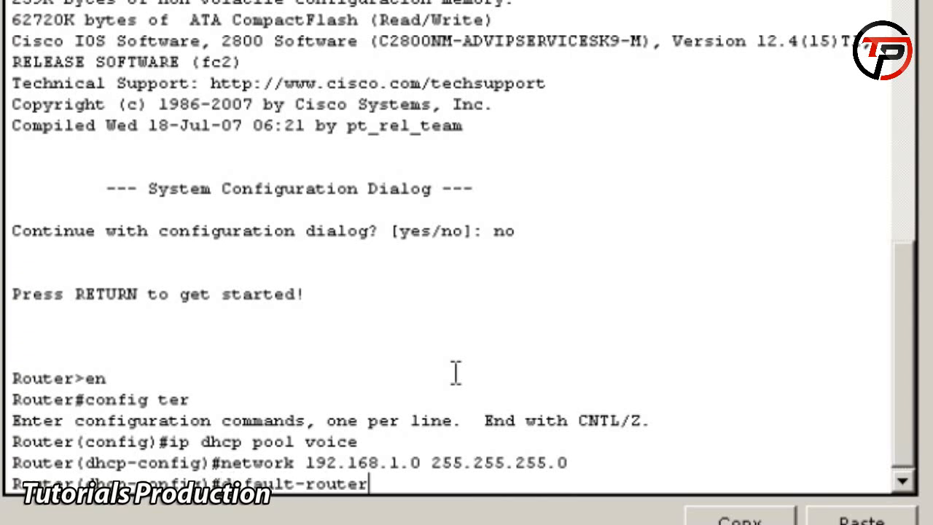
text( 192.168)
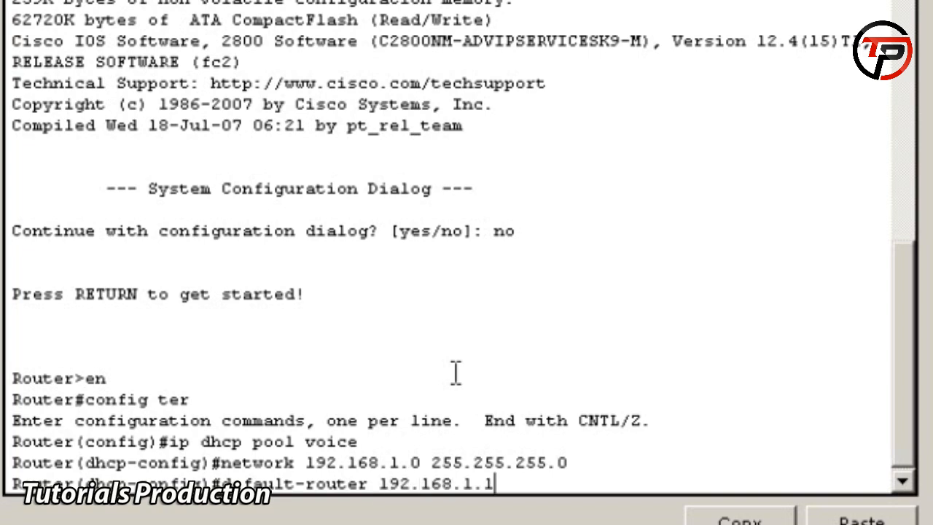
text(.1.1)
key(Return)
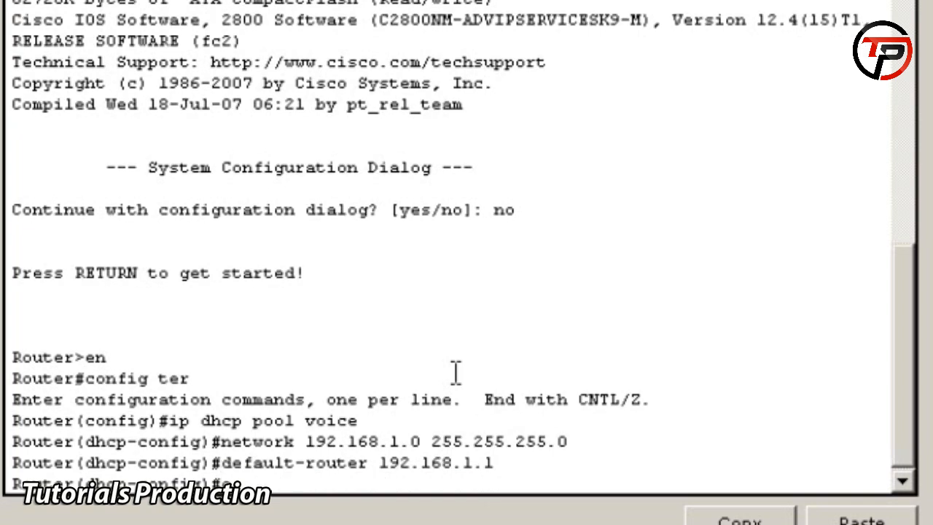
Set DHCP option 150 to IP 192.168.1.1 for the voice pool and exit DHCP configuration mode
text(option)
text( 150 192)
key(BackSpace)
key(BackSpace)
text(ion 150 i)
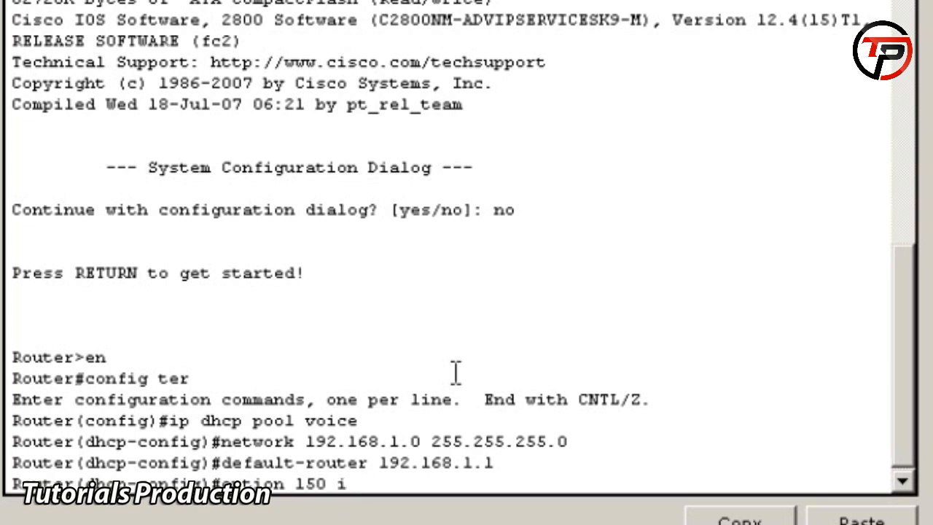
text(p 192.1)
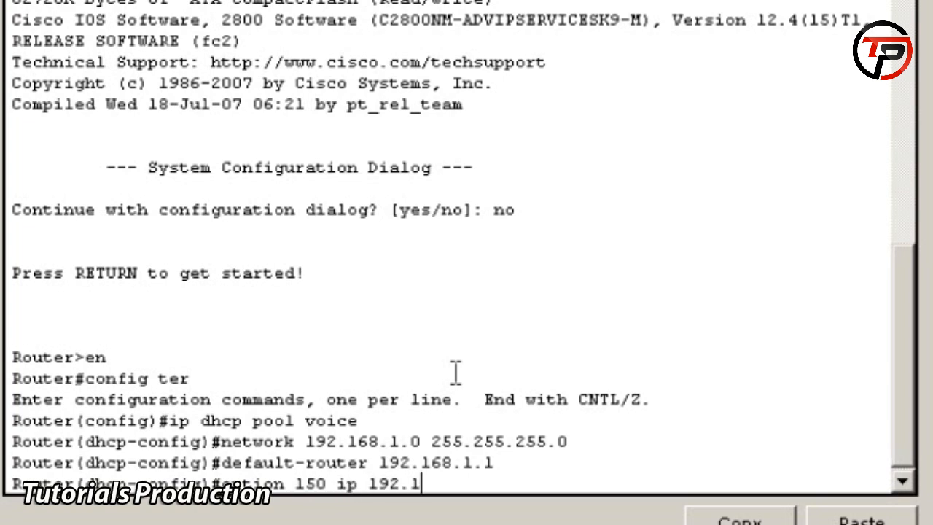
text(68.1.1)
key(Return)
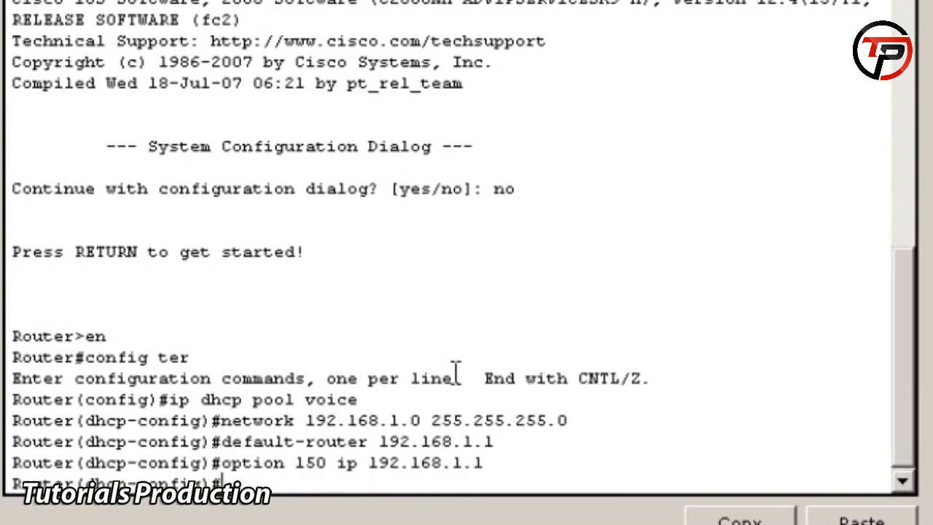
text(exit)
key(Return)
Exclude the address 192.168.1.1 from DHCP assignment with "ip dhcp excluded-address"
text(ig)#ip dhcp)
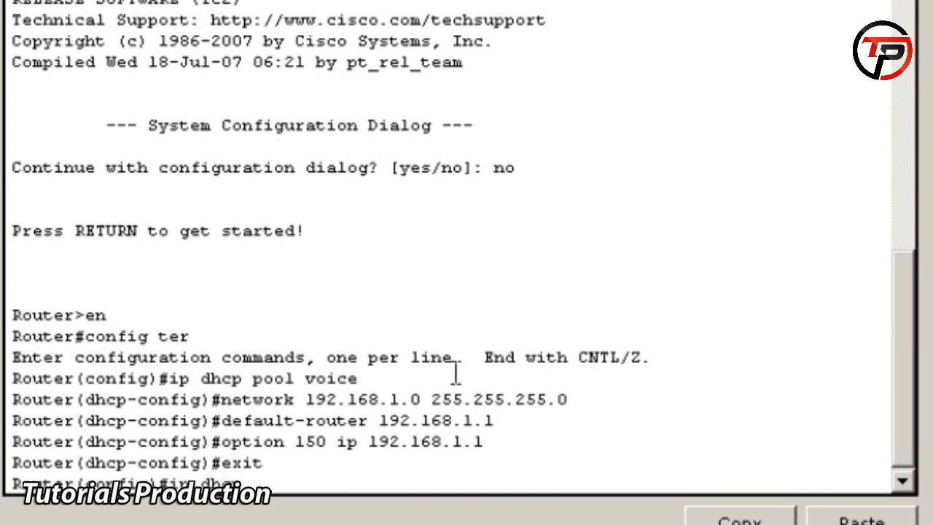
text( excluded)
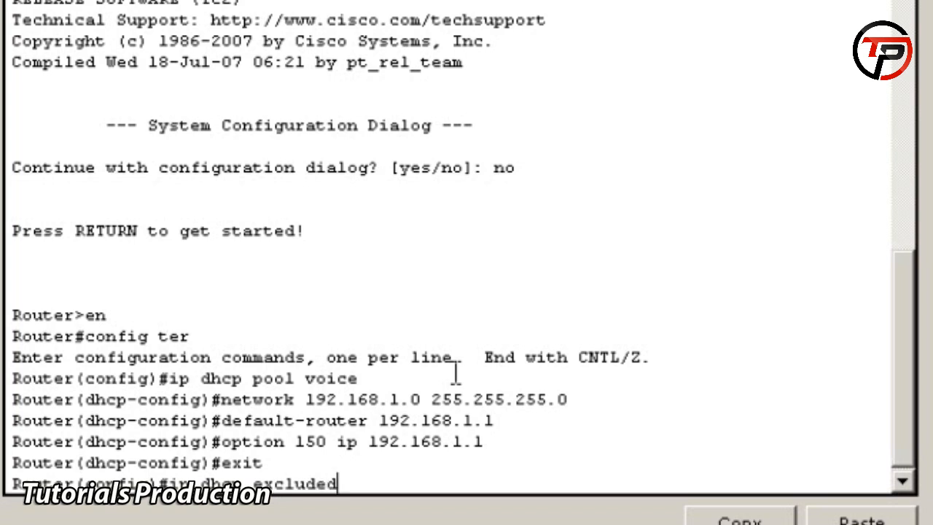
text(-addre)
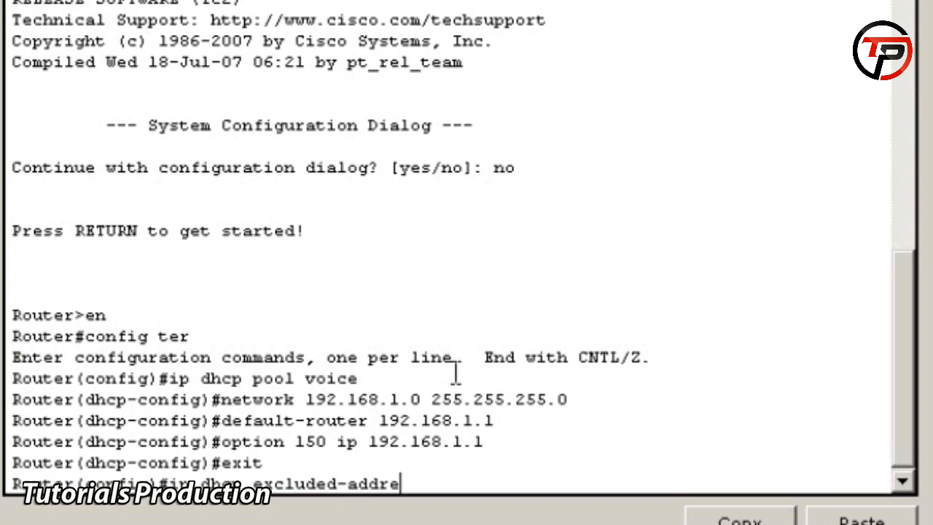
text(192)
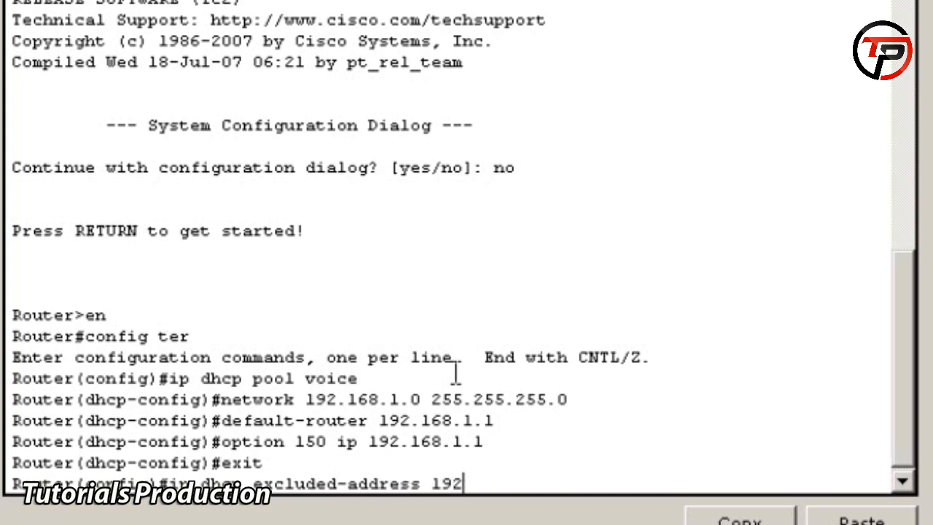
text(.168.1.1)
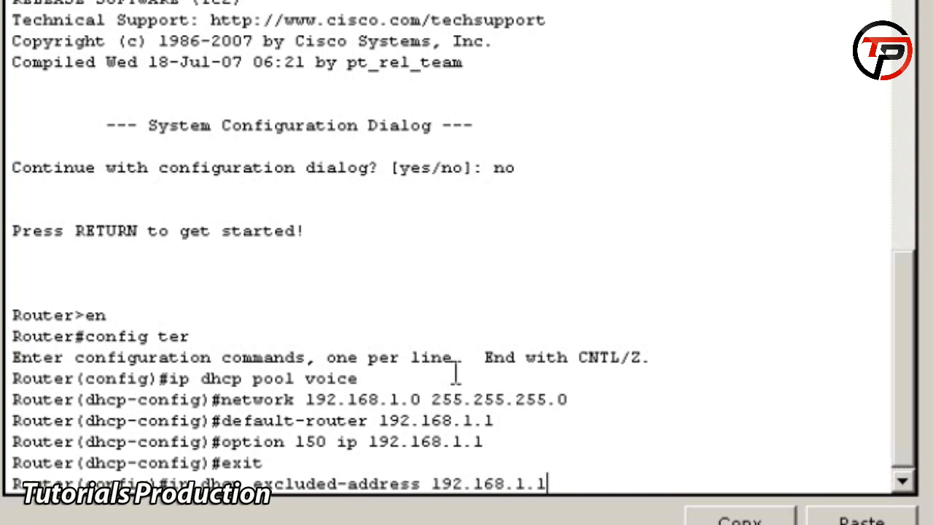
key(Return)
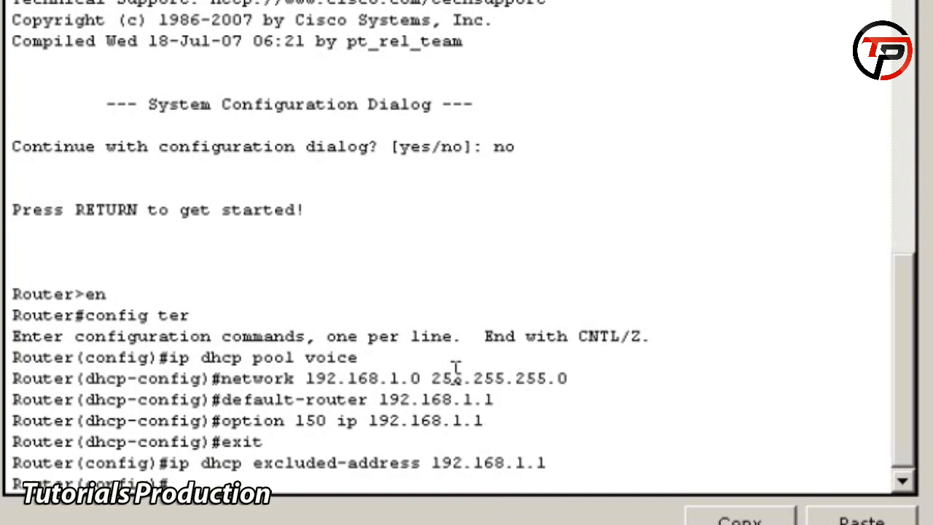
Assign IP address 192.168.1.1 with mask 255.255.255.0 to the router's FastEthernet 0/0 interface
text(ipt fastetherne)
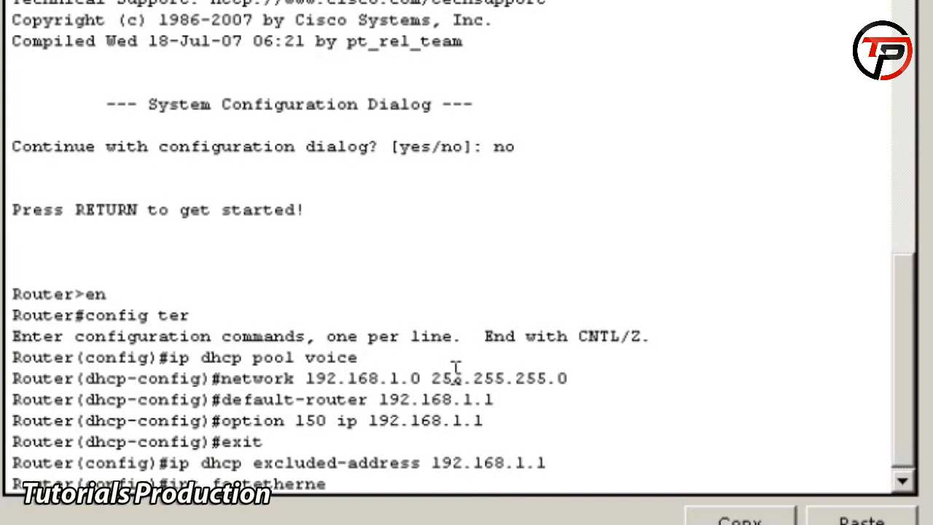
text(t 0/0)
key(Return)
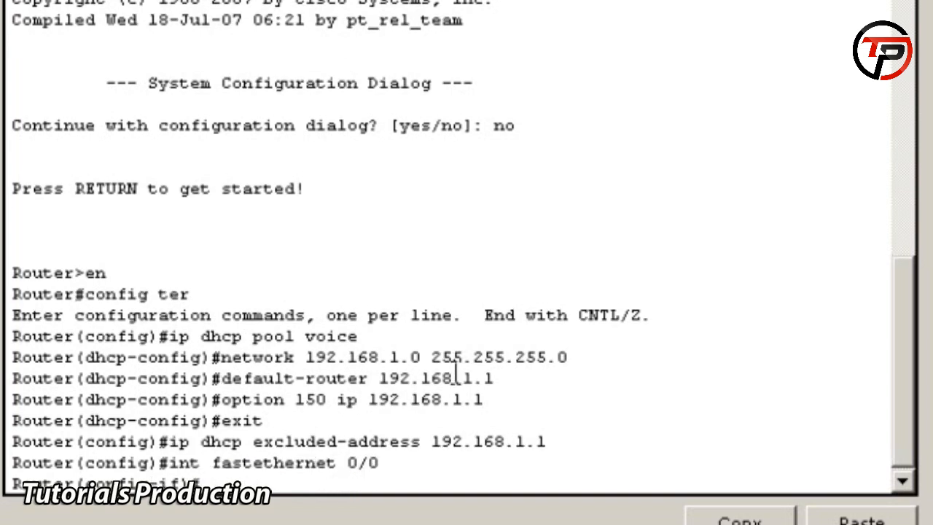
text(ip add 192.168.1.1)
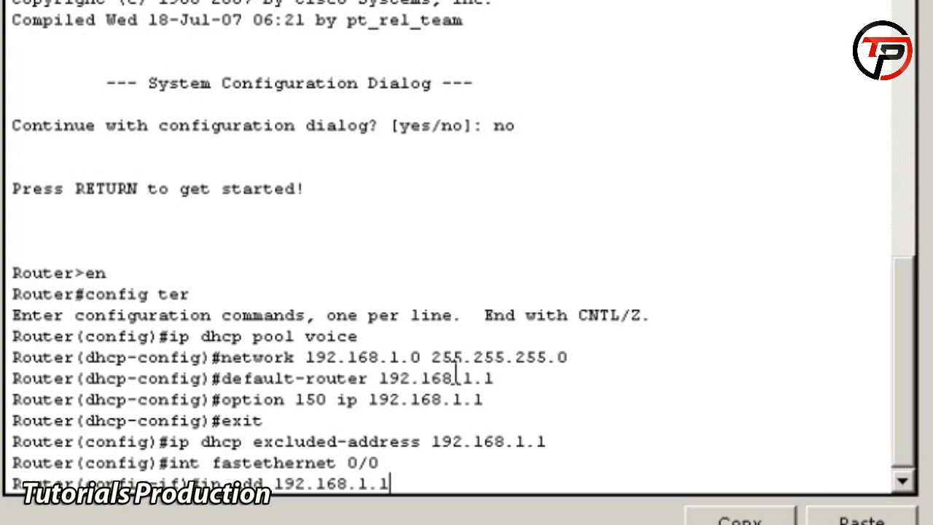
text( 255.255.255)
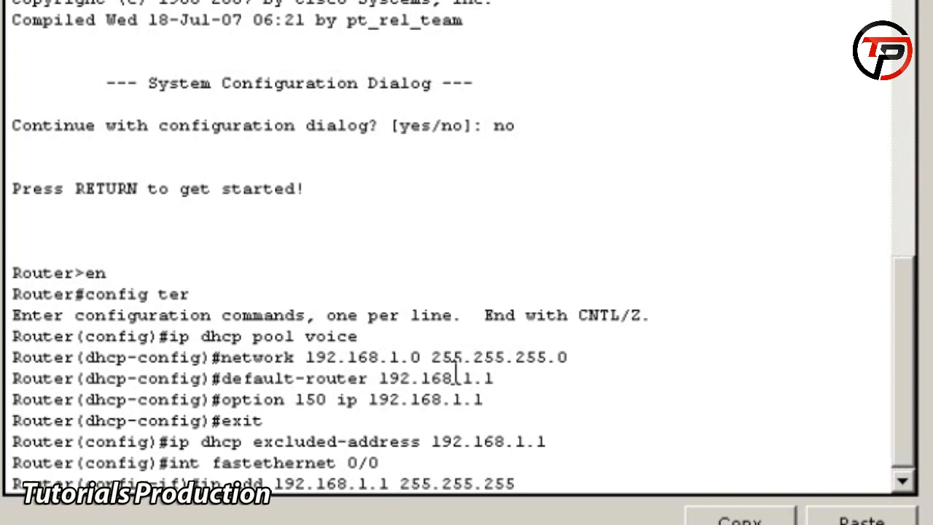
text(.0)
key(Return)
Enable the FastEthernet 0/0 interface with "no sh" and exit to global configuration mode
text(no sh)
key(Return)
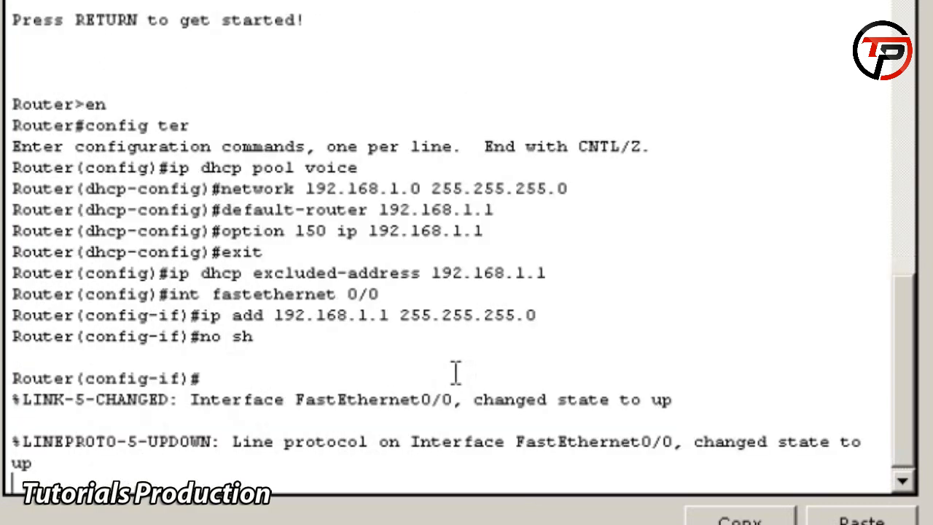
text(exit)
key(Return)
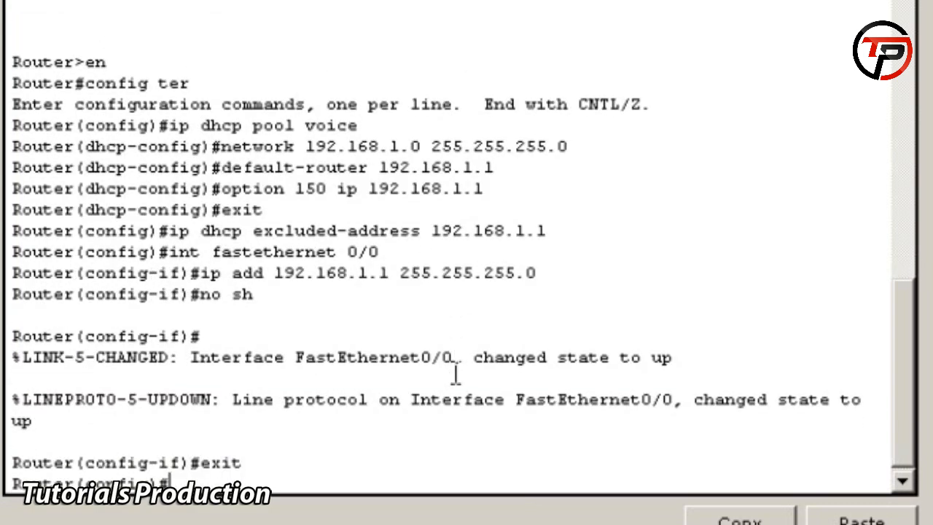
Try to enter telephony configuration mode with the command "telephoy-service"
text(telephon)
text(-service)
key(Return)
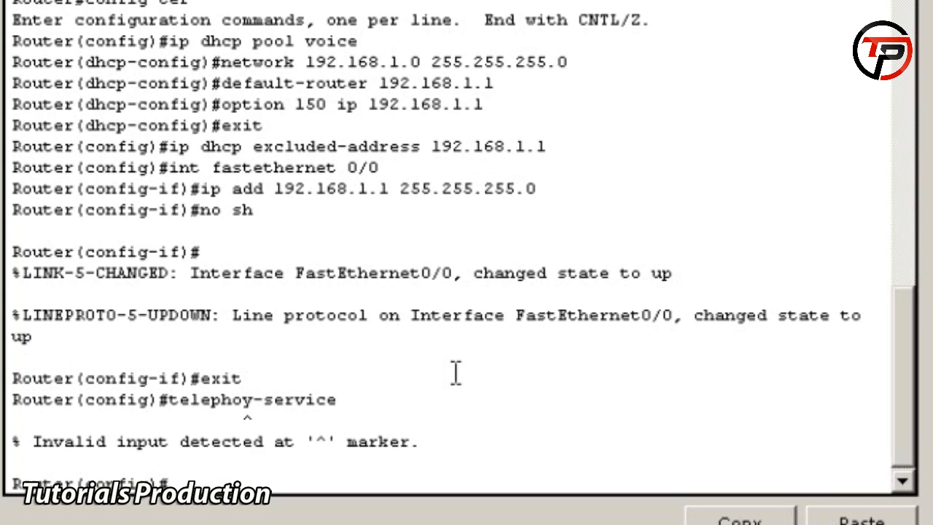
Enter the router's telephony configuration mode with "telephony-service"
text(telephony)
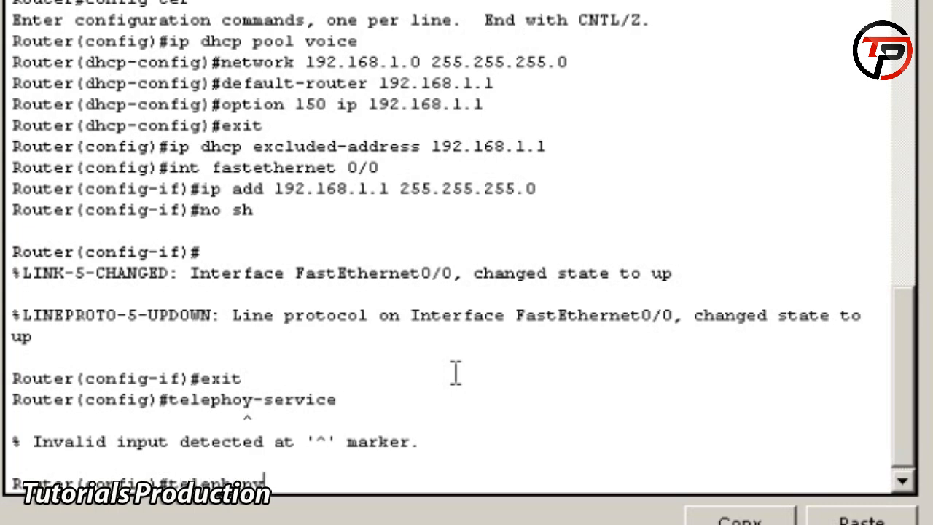
text(-serv)
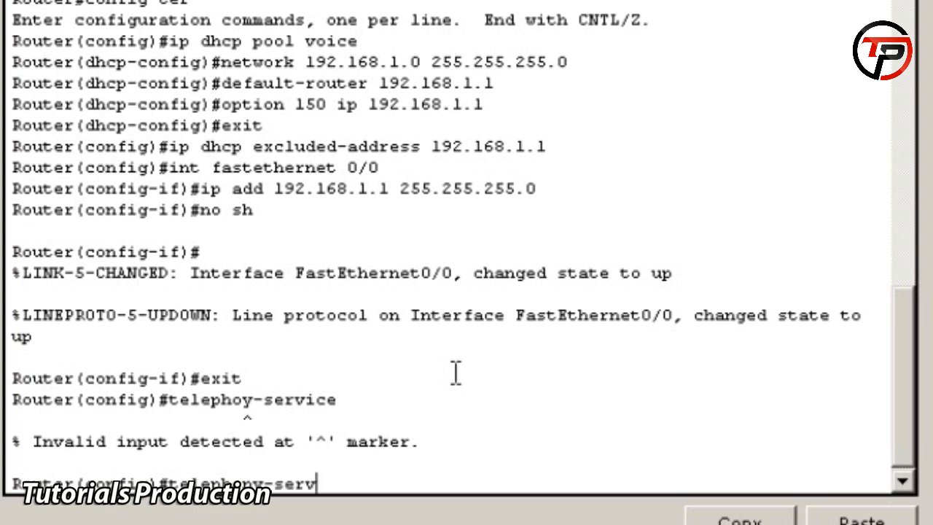
text(ice)
key(Return)
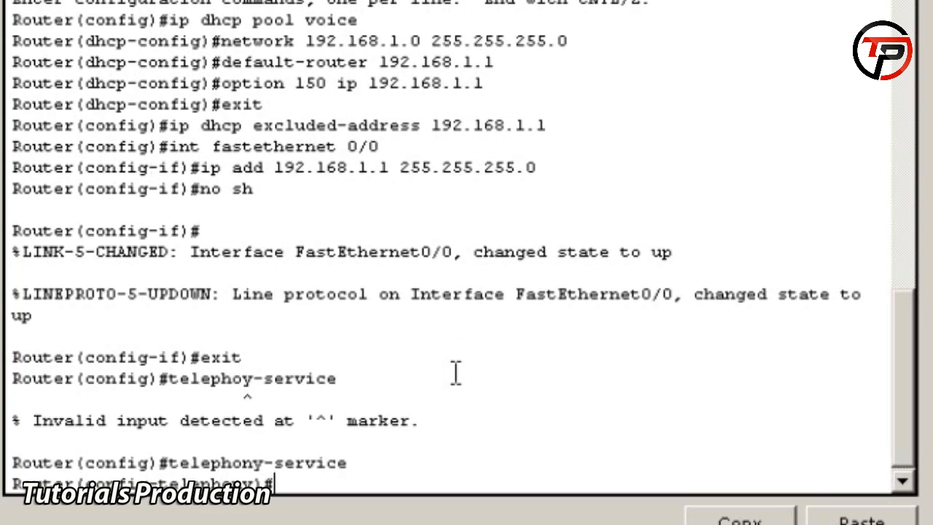
Set the maximum number of IP phones for the telephony service with "max-ephones 5"
text(max-ep)
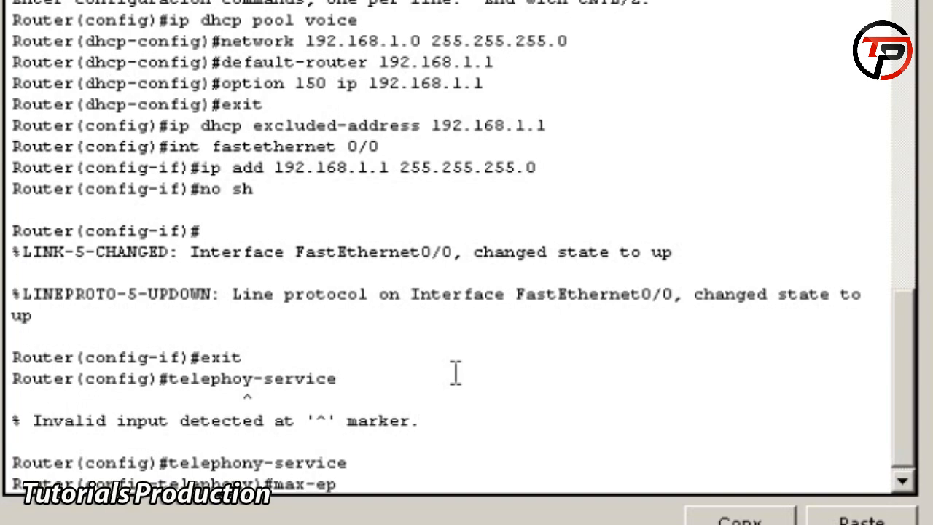
text(hones)
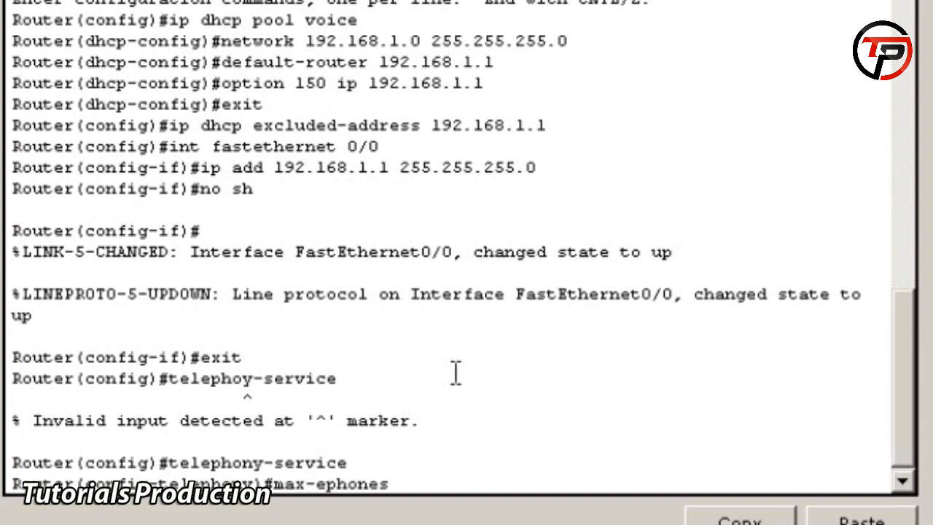
text( 5)
key(BackSpace)
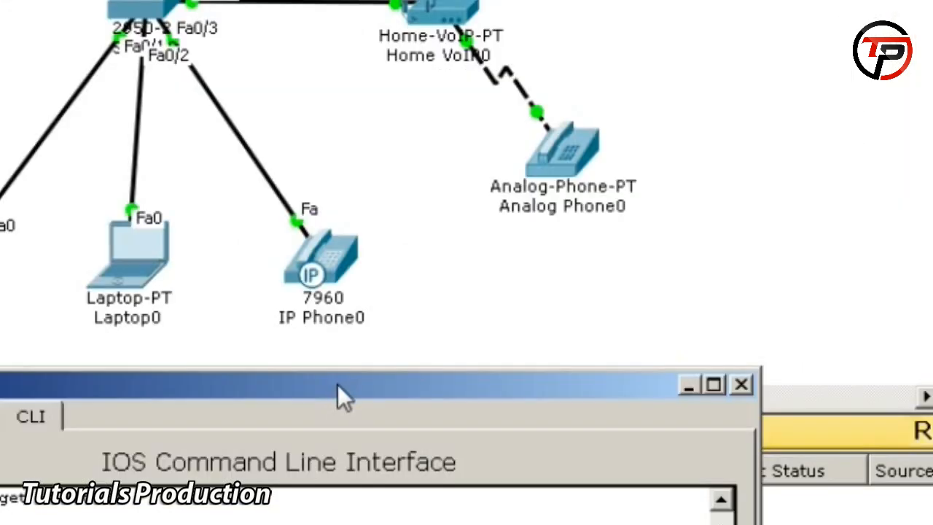
click(337, 386)
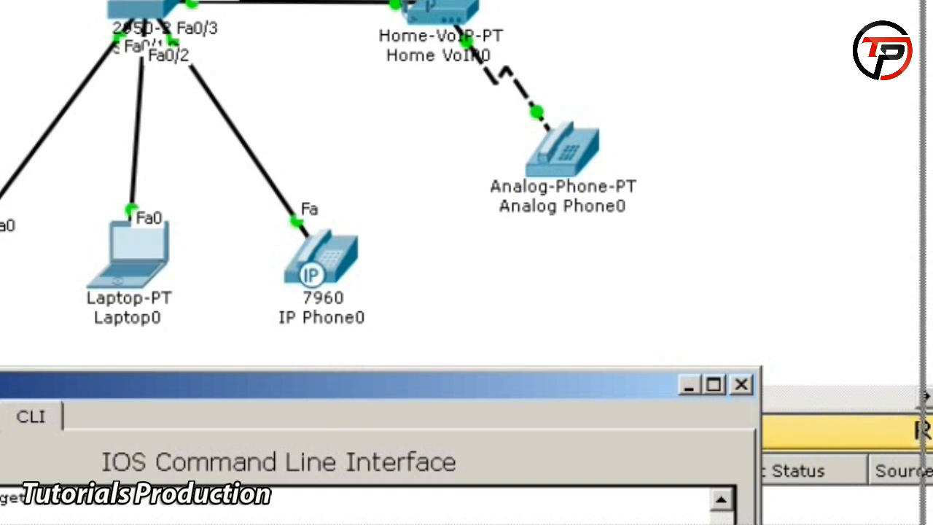
text(5)
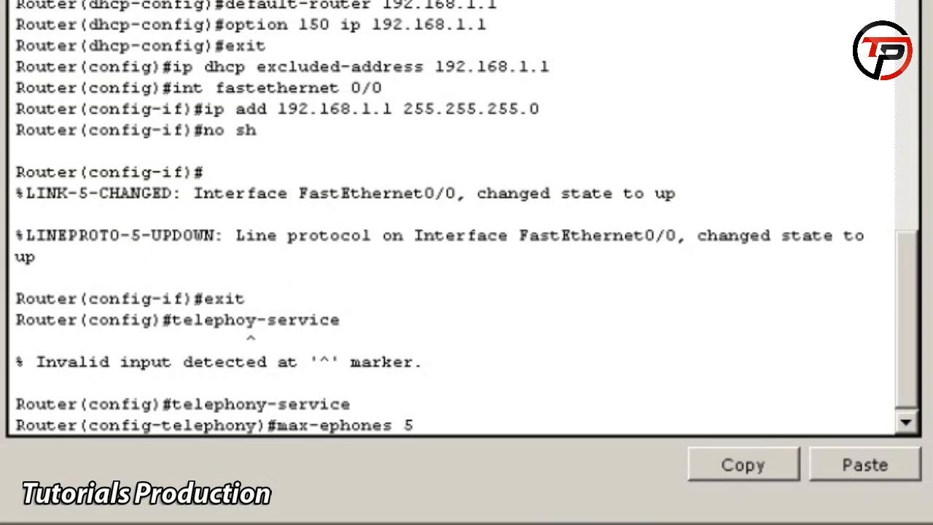
key(BackSpace)
text(4)
key(BackSpace)
text(5)
key(Return)
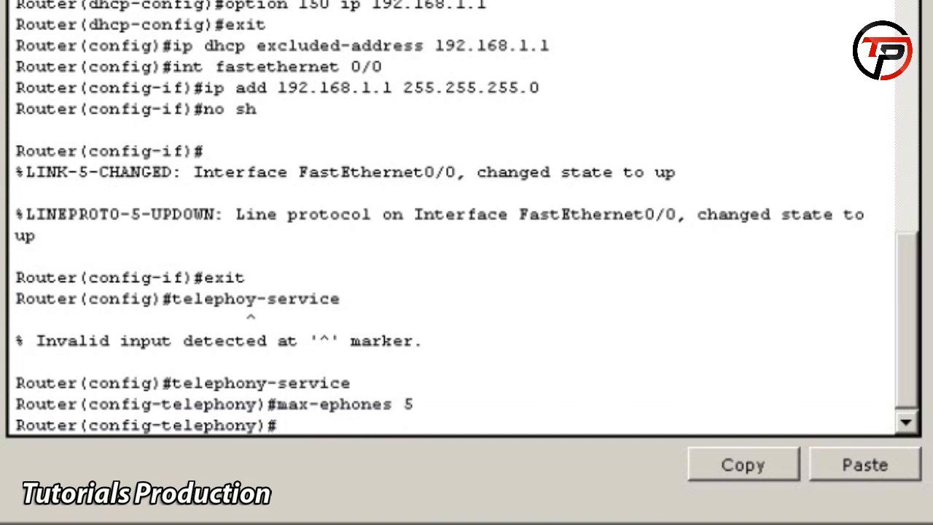
Set the maximum number of directory numbers for the telephony service with "max-dn 5"
text(max-dn)
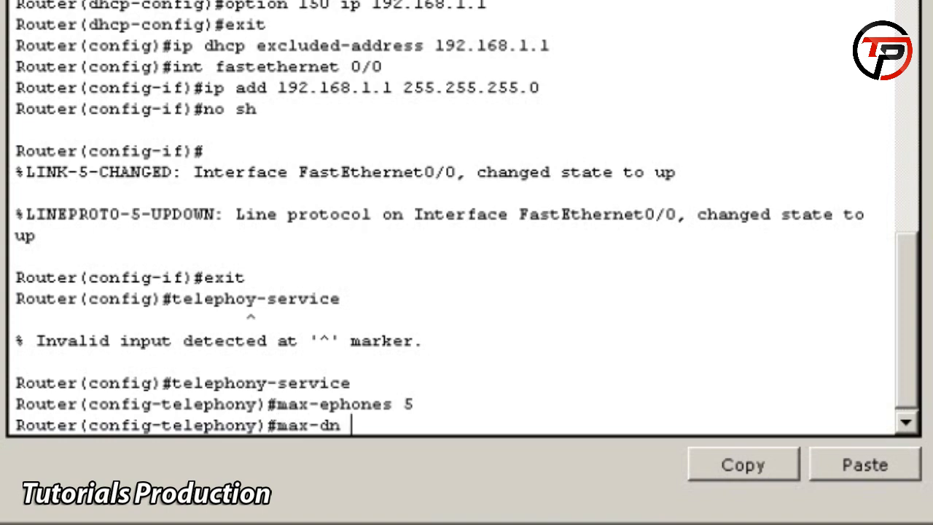
text( 5)
key(Return)
Set the telephony service's source address with "ip source-address 192.168.1.1 port 2000"
text(ip source)
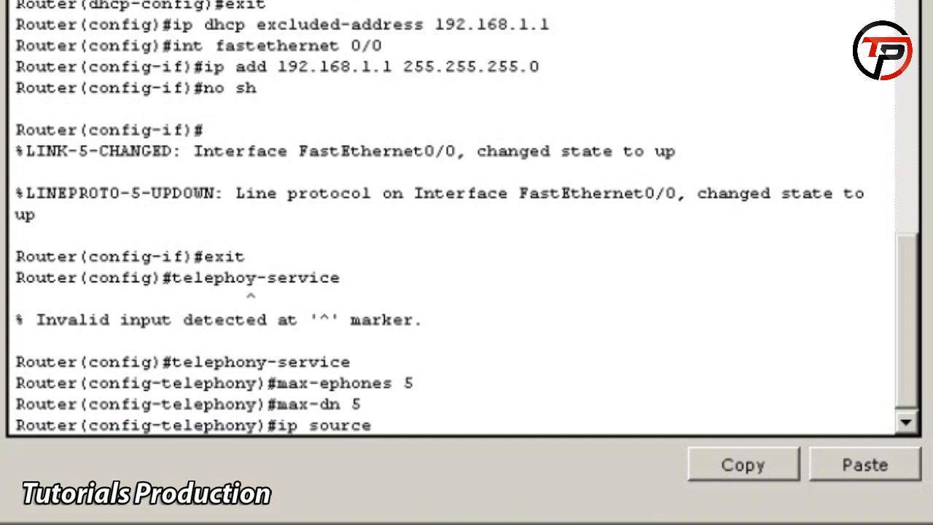
text(-addd)
key(BackSpace)
text(ress )
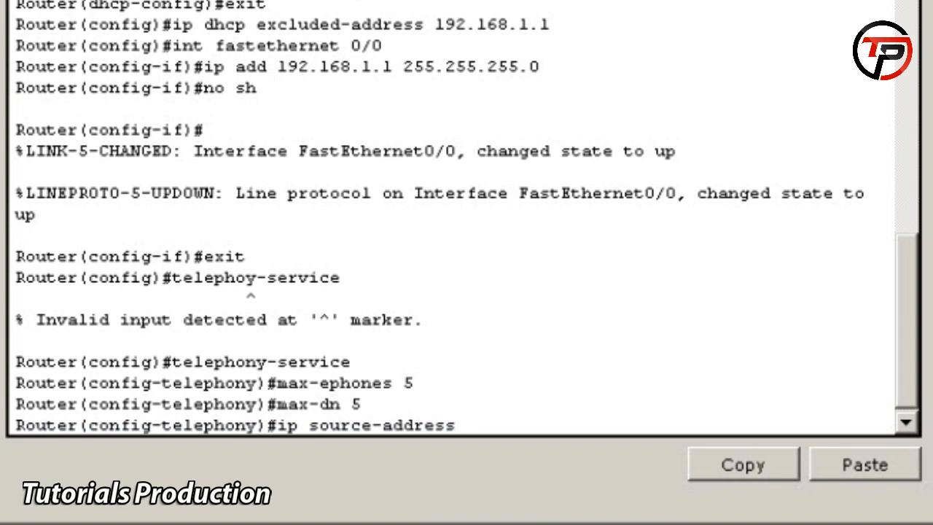
text(129)
key(BackSpace)
key(BackSpace)
text(92.168.1.1)
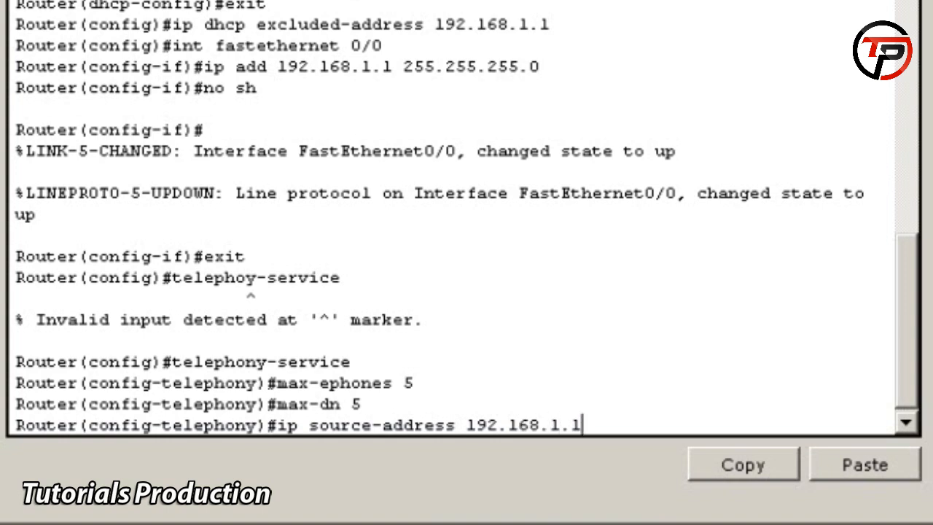
text( port)
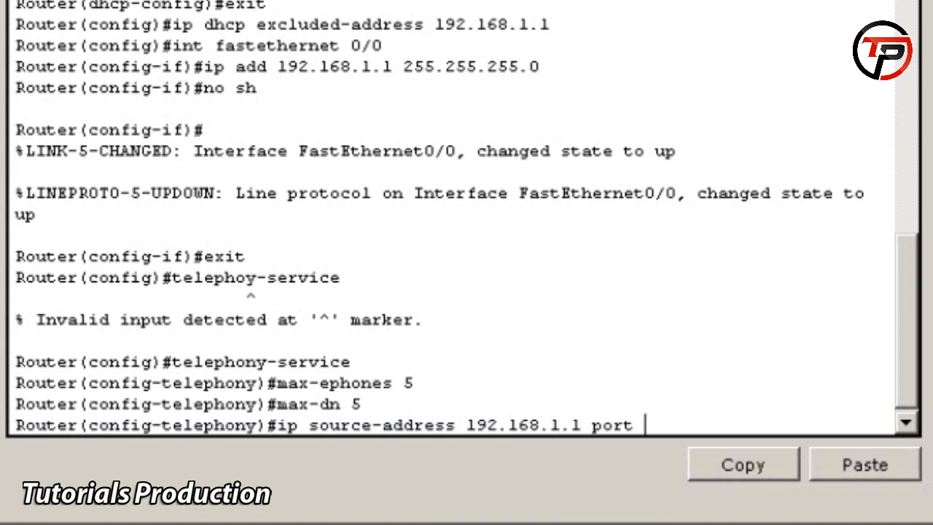
text( 2000)
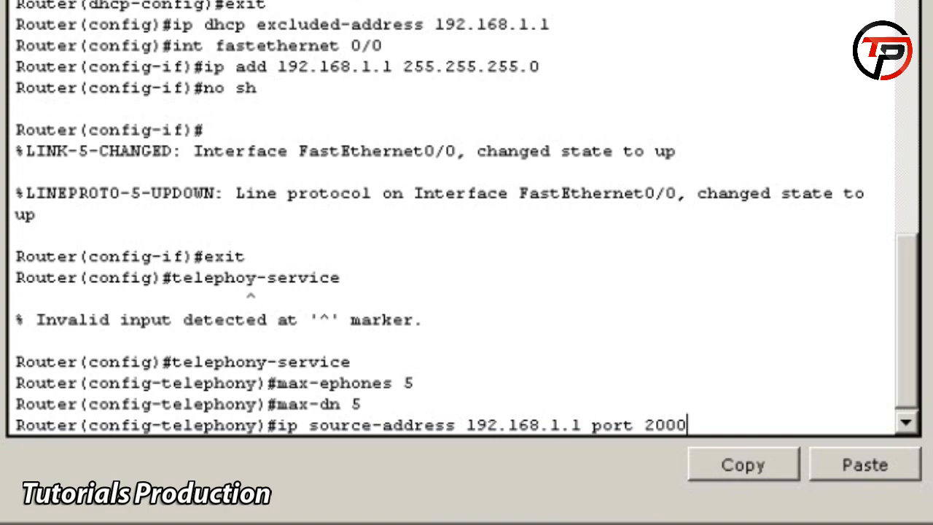
key(Return)
Enable automatic extension assignment in the telephony service with "auto assign 4 to 6" and "auto assign 1 to 5"
text(auto a)
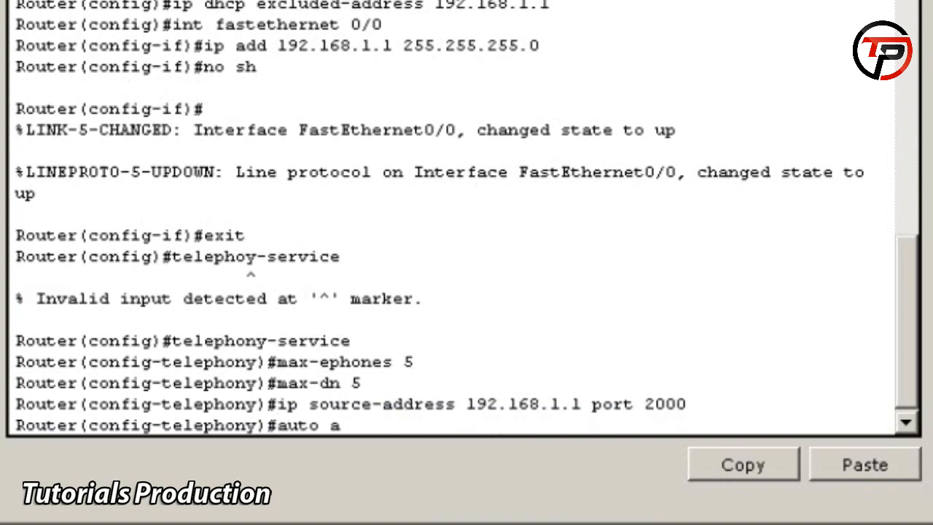
text(ssign)
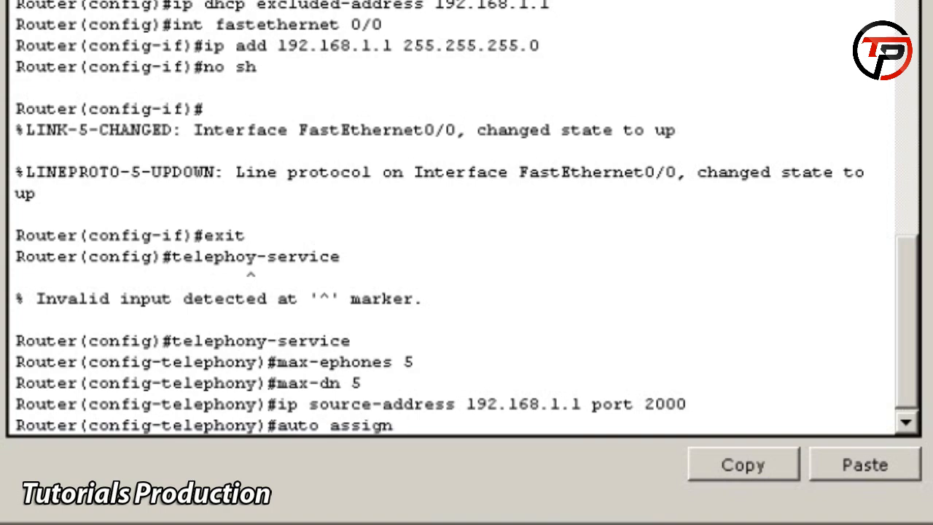
text( 4 to 6)
key(Return)
text(auto assign 1 to)
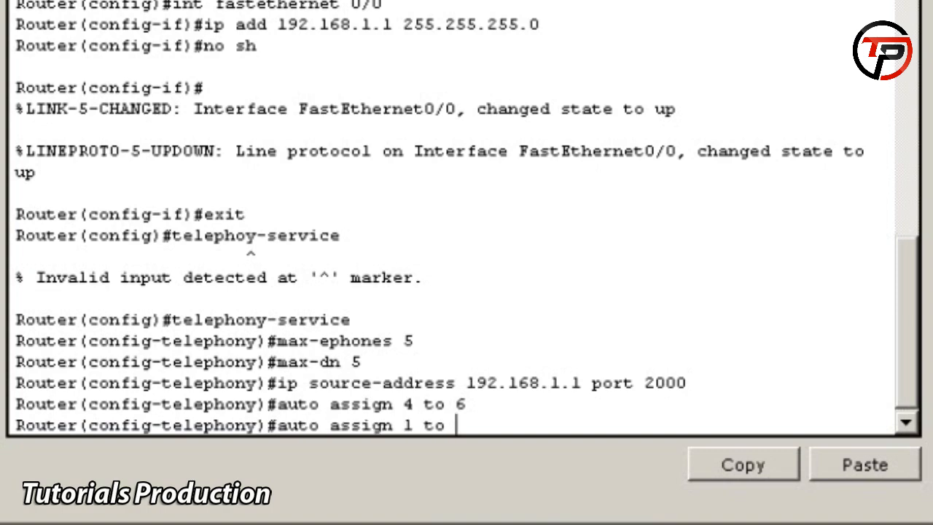
text( 5)
key(Return)
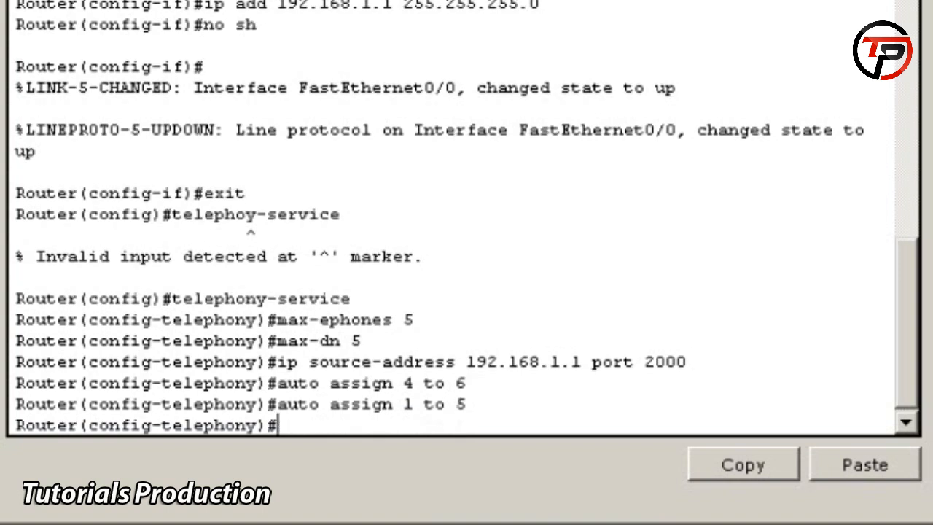
Try to create the first directory number with the command "ephones-dn 1"
text(ephone)
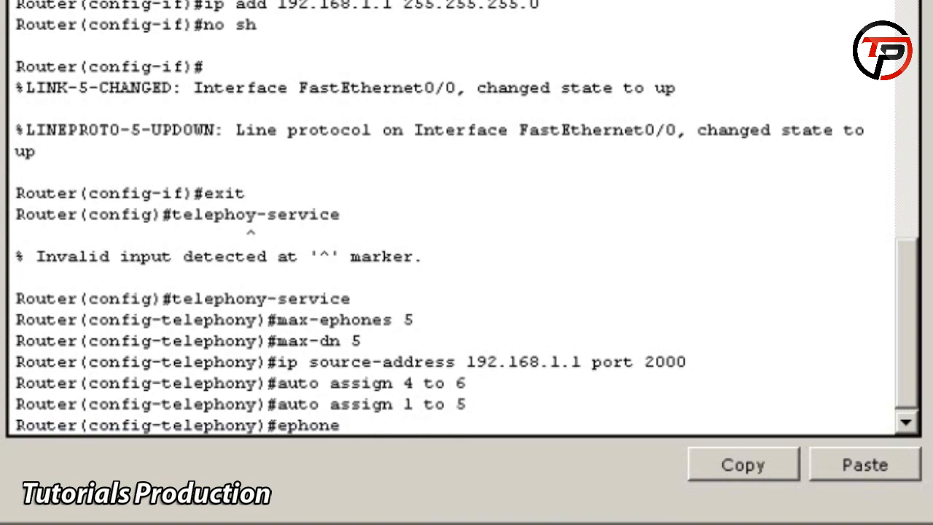
text(s-dn 1)
key(Return)
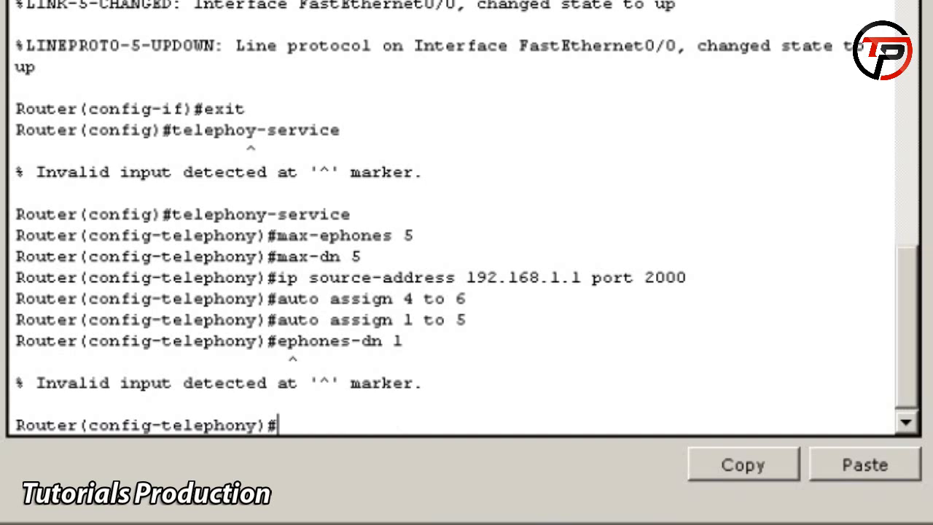
key(Up)
key(Return)
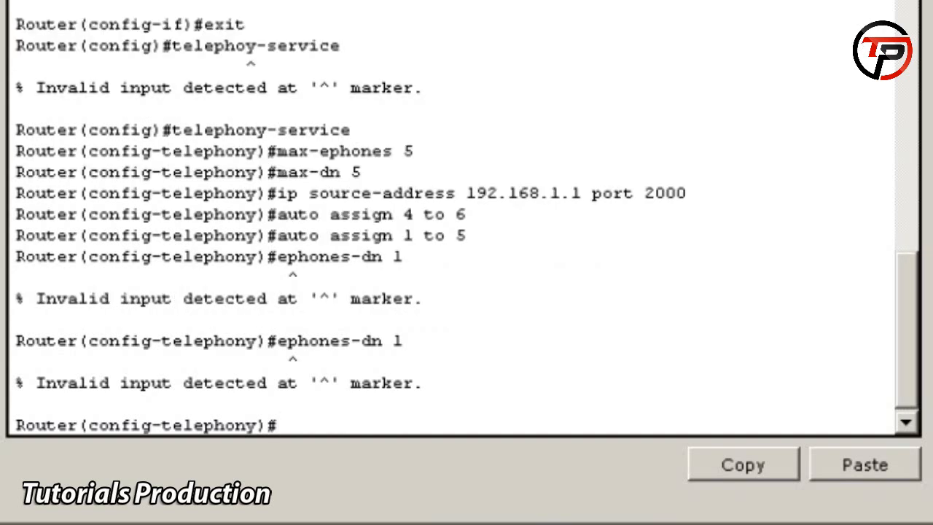
Create the first directory number with "ephone-dn 1" and assign it extension 111 using "number 111"
text(ephon)
text(e-dn 1)
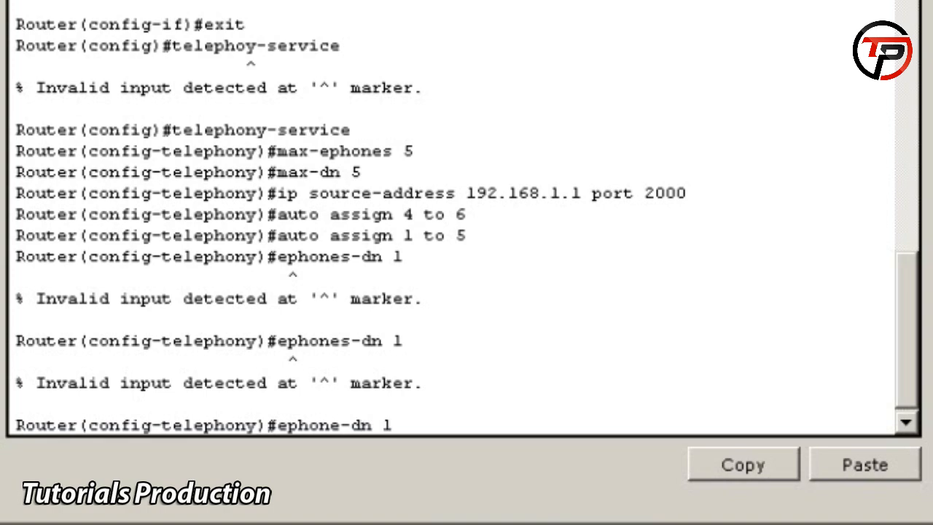
key(Return)
key(Return)
text(number 111)
key(Return)
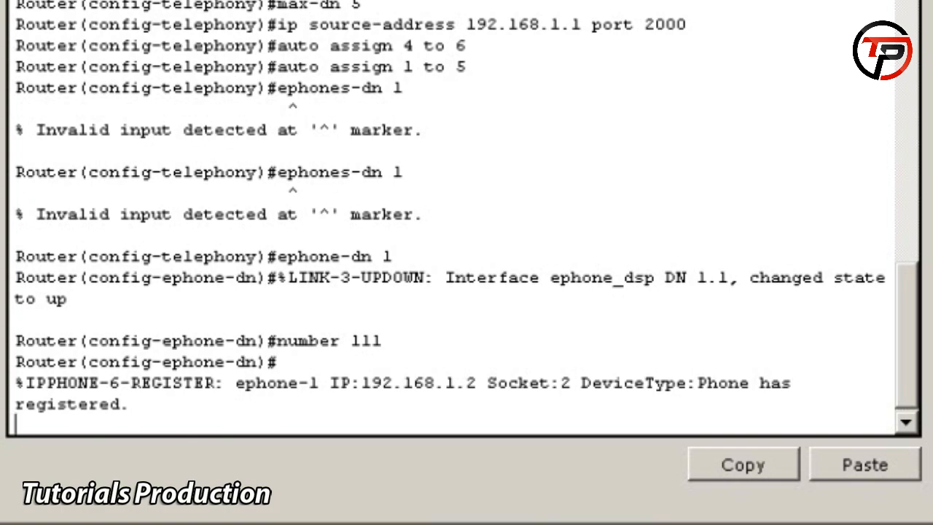
key(Return)
Create the second directory number with "ephone-dn 2" and assign it extension 222 using "number 222"
text(ephone)
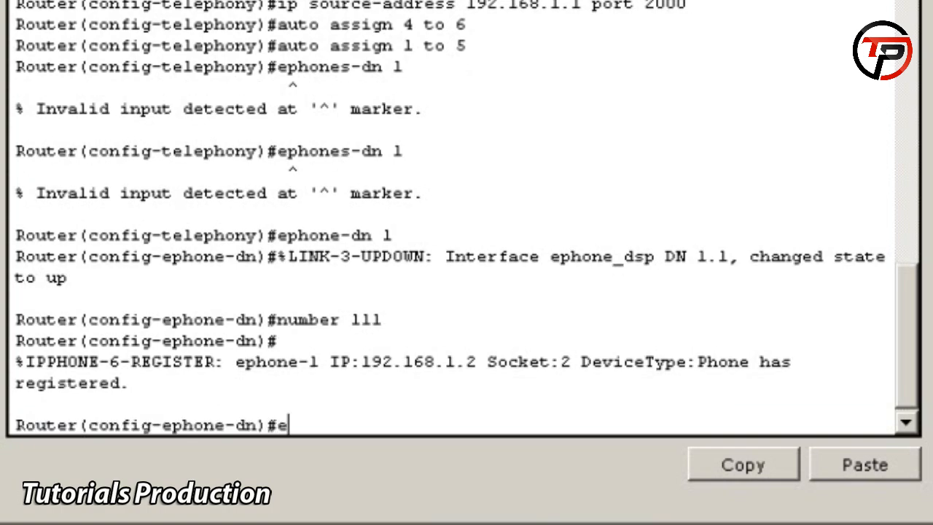
text(-dn 2)
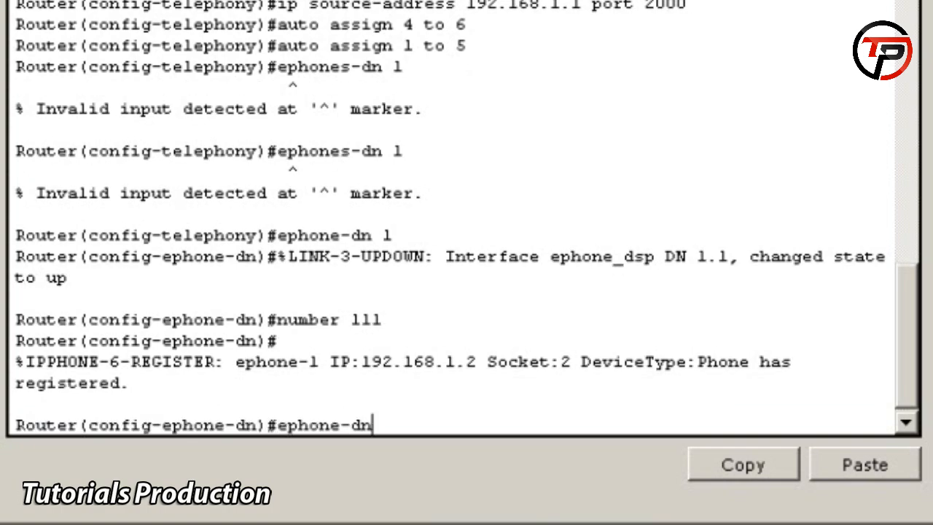
key(Return)
key(Return)
text(number 222)
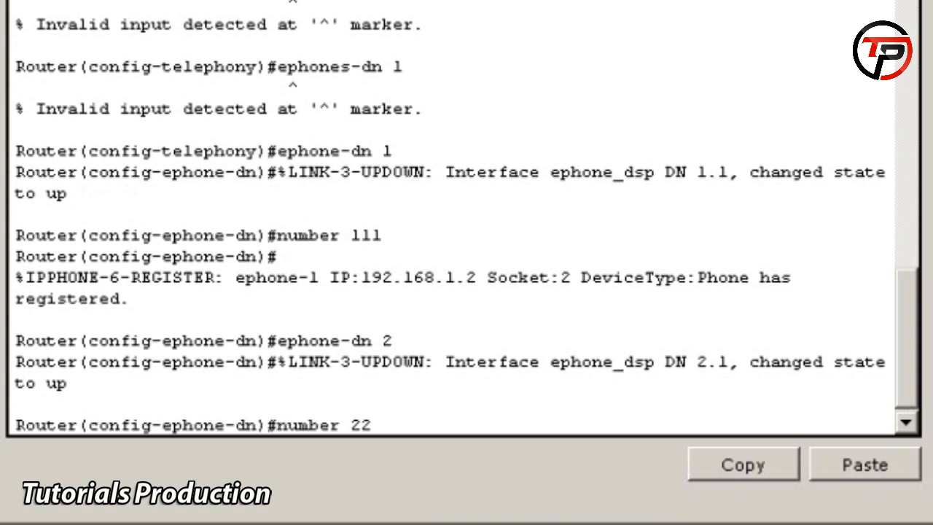
key(Return)
Create the third directory number with "ephone-dn 3" and assign it extension 333 using "number 333"
text(ephone)
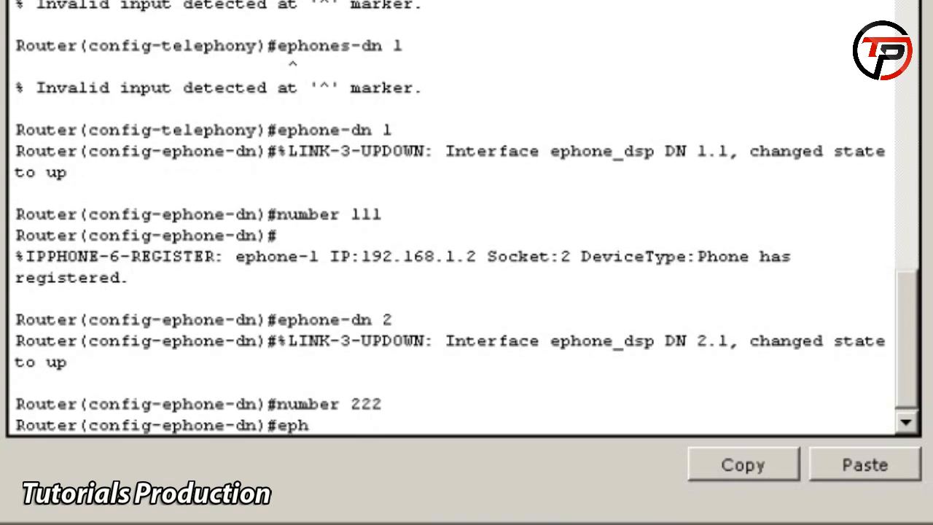
text(-dn)
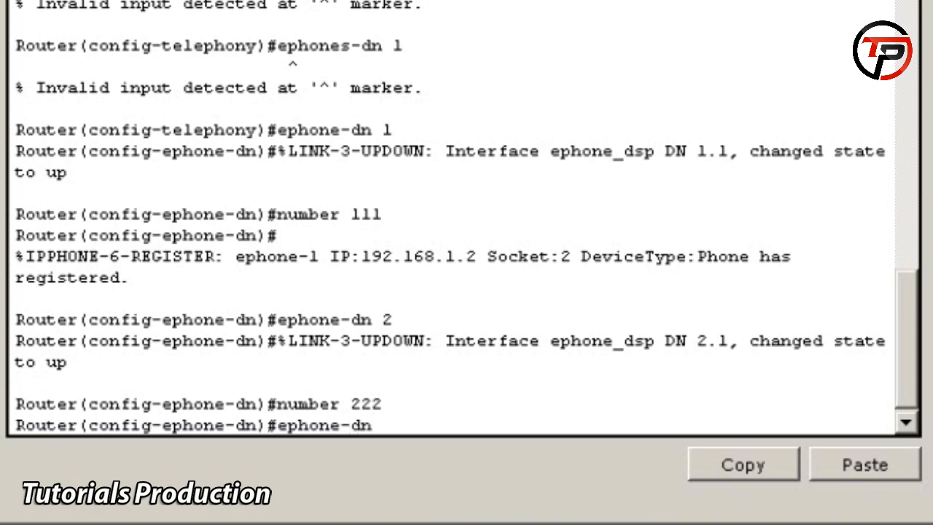
text( 3)
key(Return)
key(Return)
text(nu)
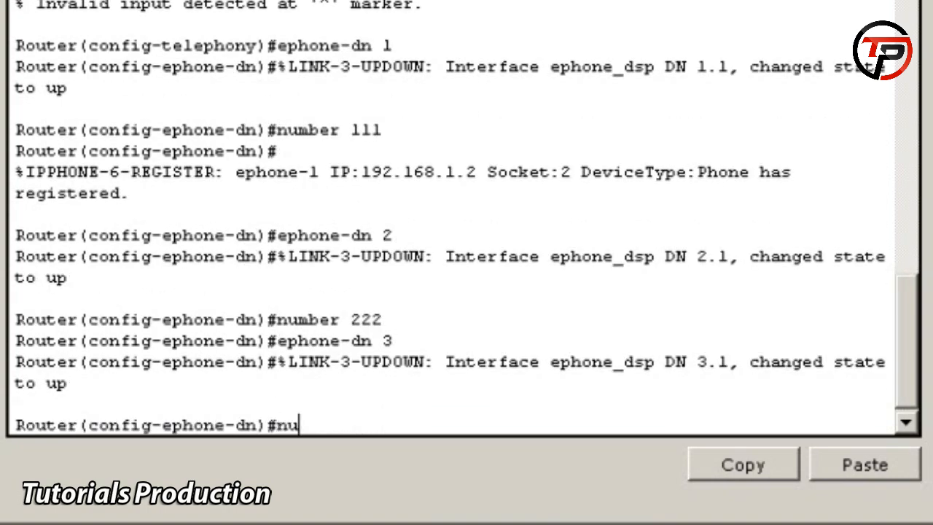
text(mber 333)
key(Return)
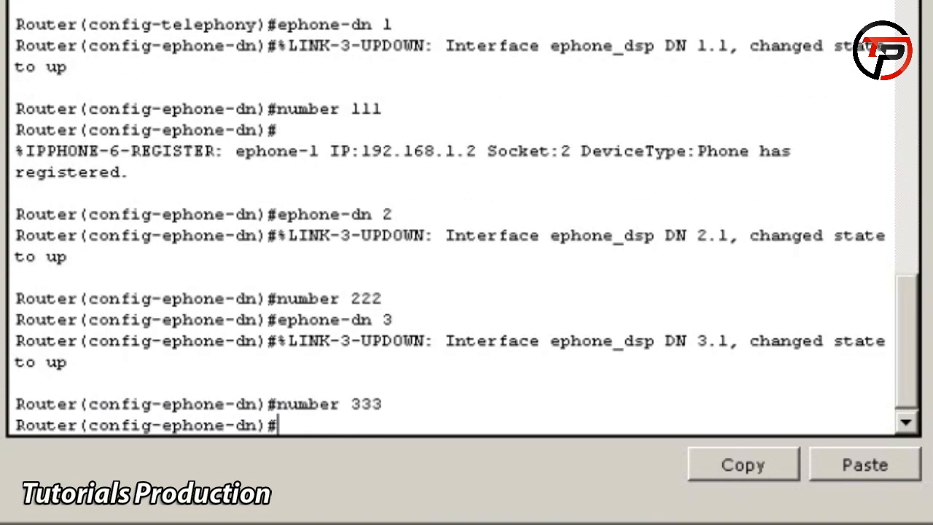
Create the fourth directory number with "ephone-dn 4" and assign it extension 444 using "number 444"
text(ephone-dn)
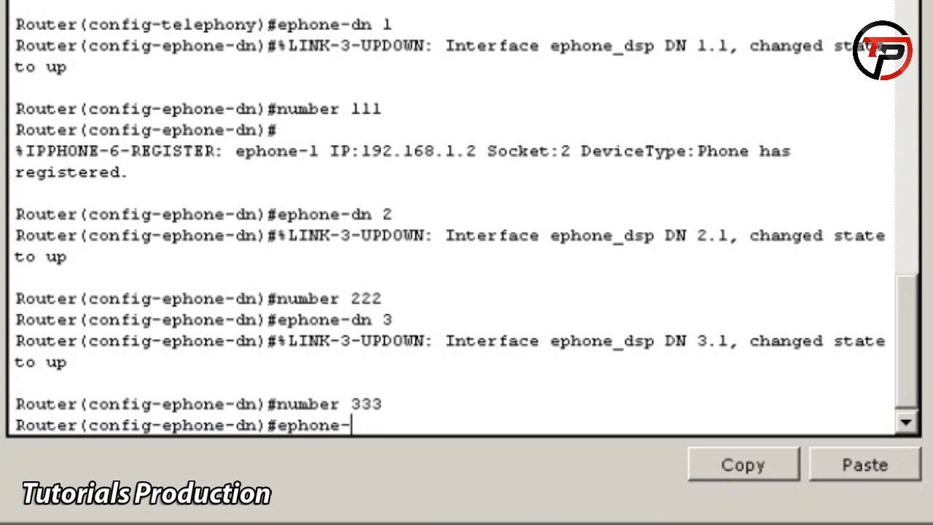
text( 4)
key(Return)
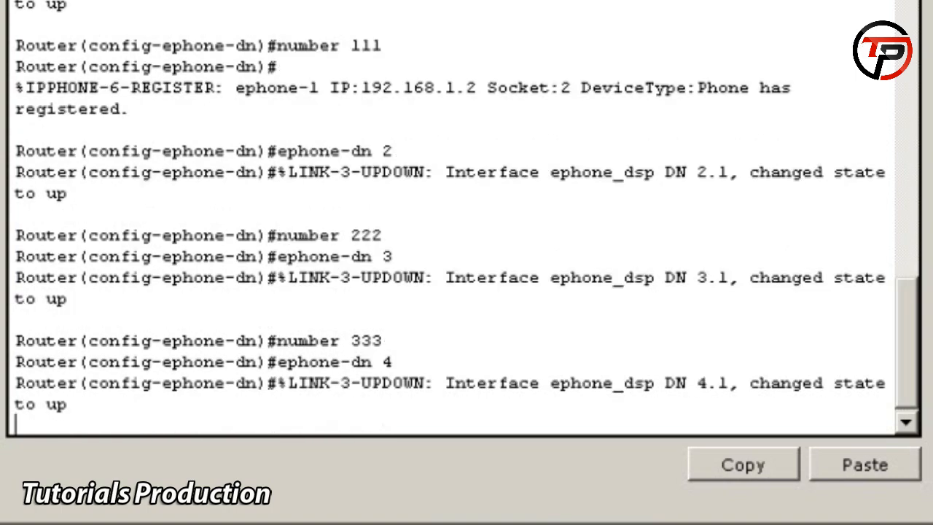
key(Return)
text(444)
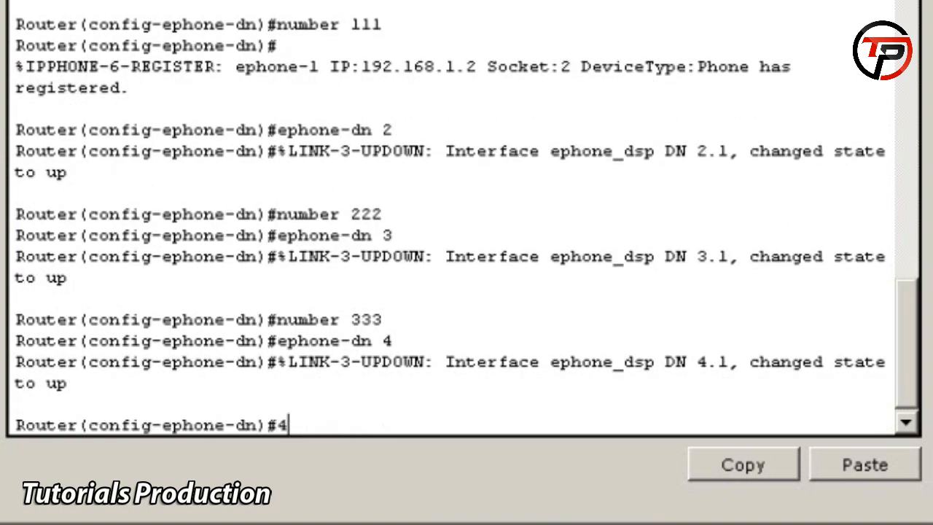
key(BackSpace)
key(BackSpace)
key(BackSpace)
text(number 444)
key(Return)
Create the fifth directory number with "ephone-dn 5", assign it extension 555 using "number 555", and close the router's window
text(ephone-dn 5)
key(Return)
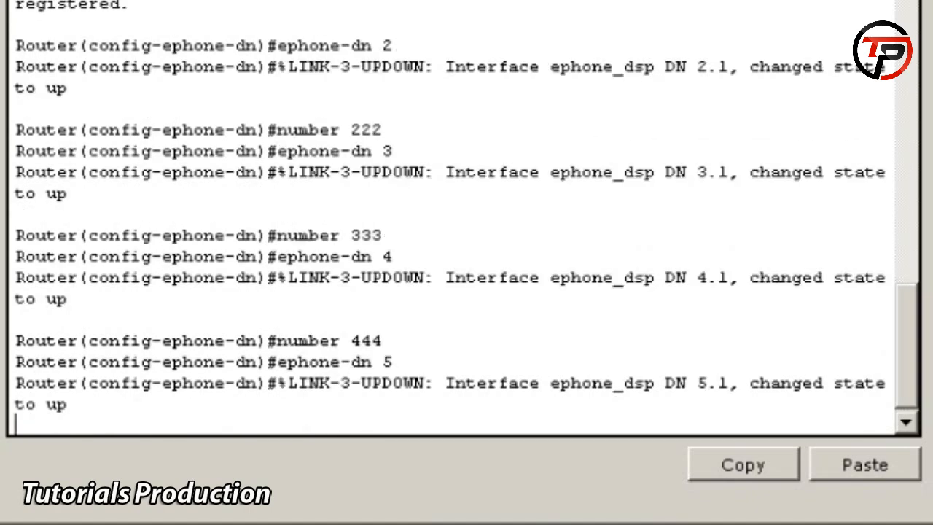
key(Return)
text(number )
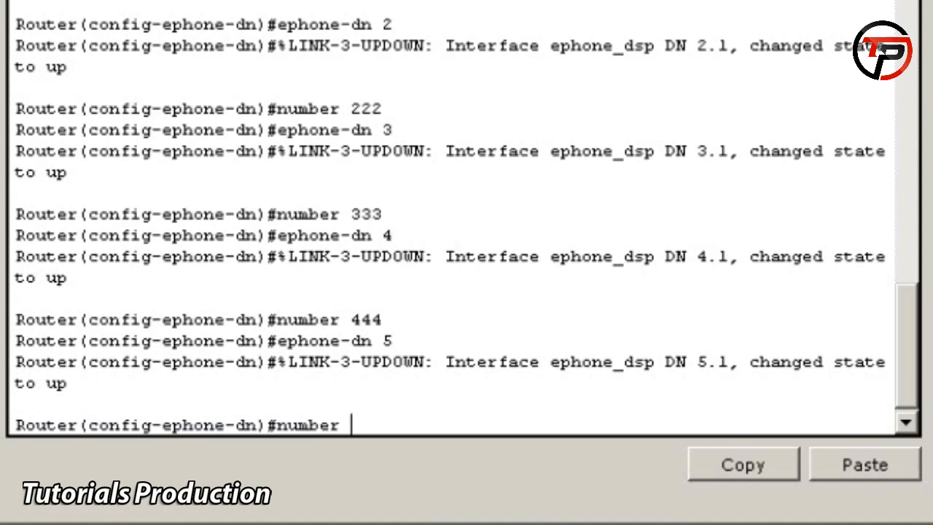
text(555)
key(Return)
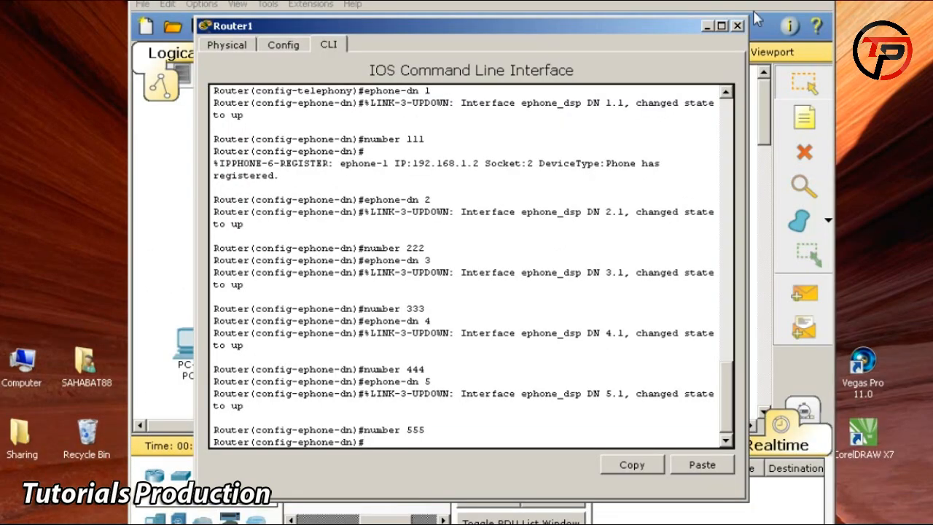
click(737, 26)
Set the server address of the Home VoIP0 device to 192.168.1.1 and close its window
click(464, 200)
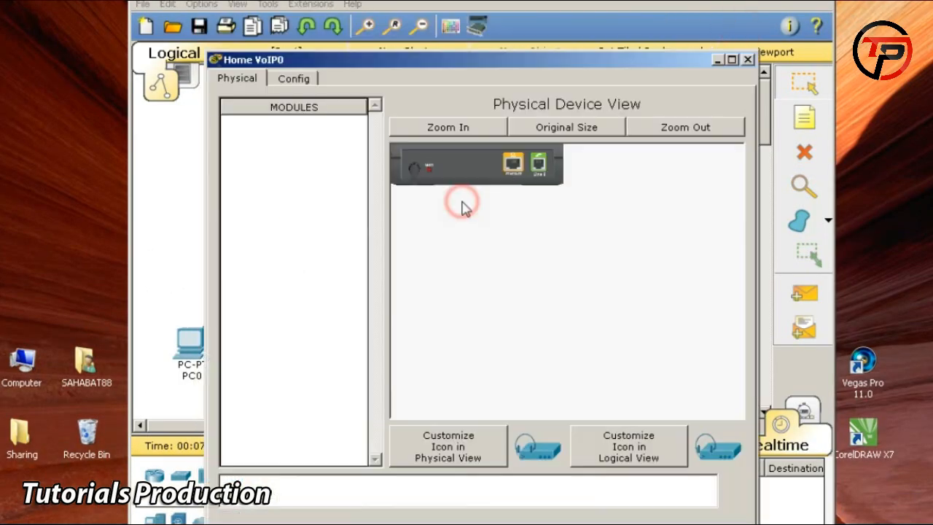
click(313, 80)
click(492, 245)
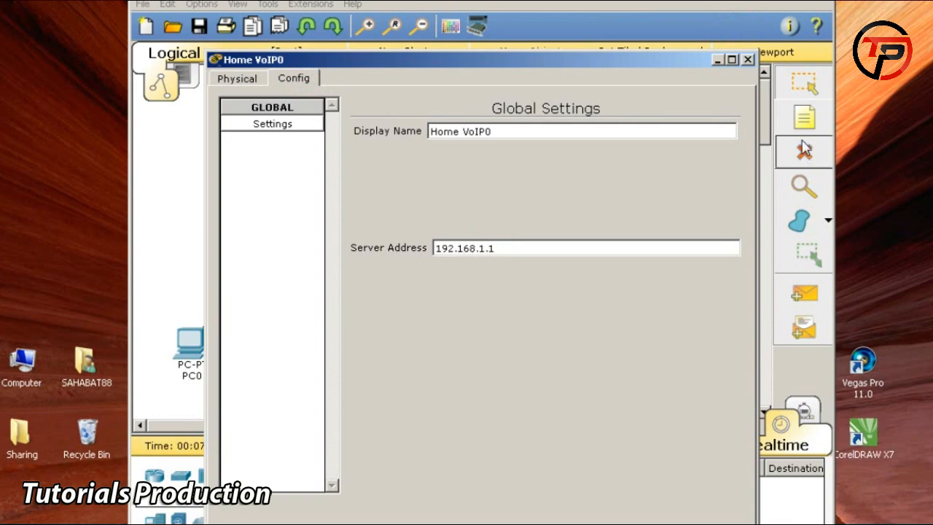
click(748, 59)
Check the extension shown on the display of Analog Phone0 and close its window
click(543, 281)
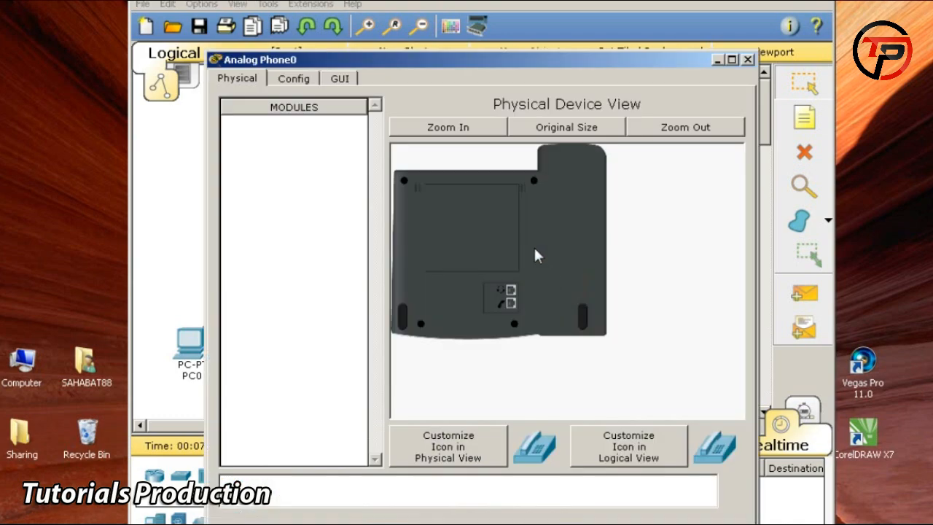
click(340, 78)
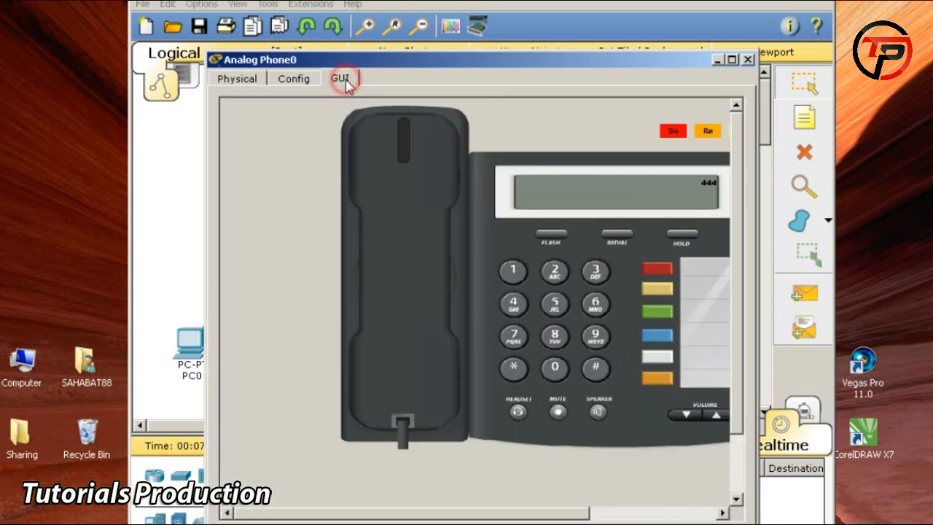
click(748, 60)
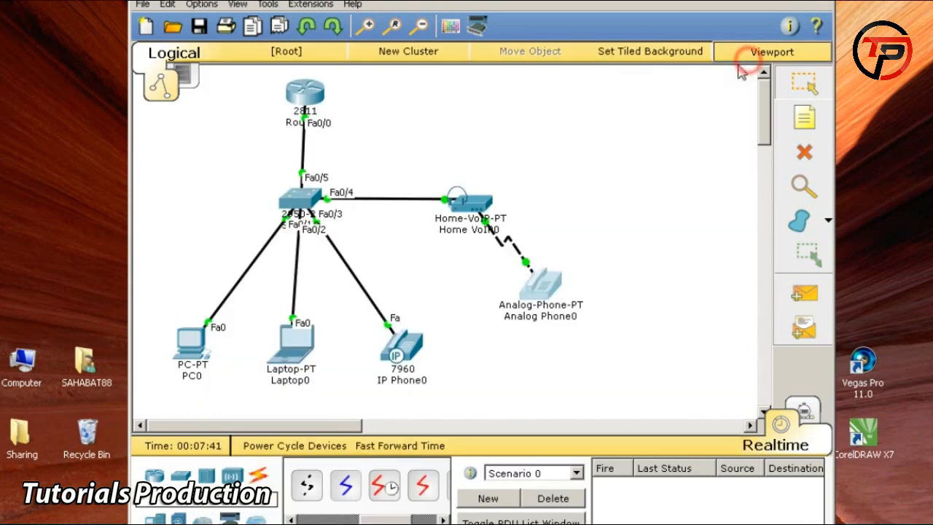
click(554, 288)
click(748, 60)
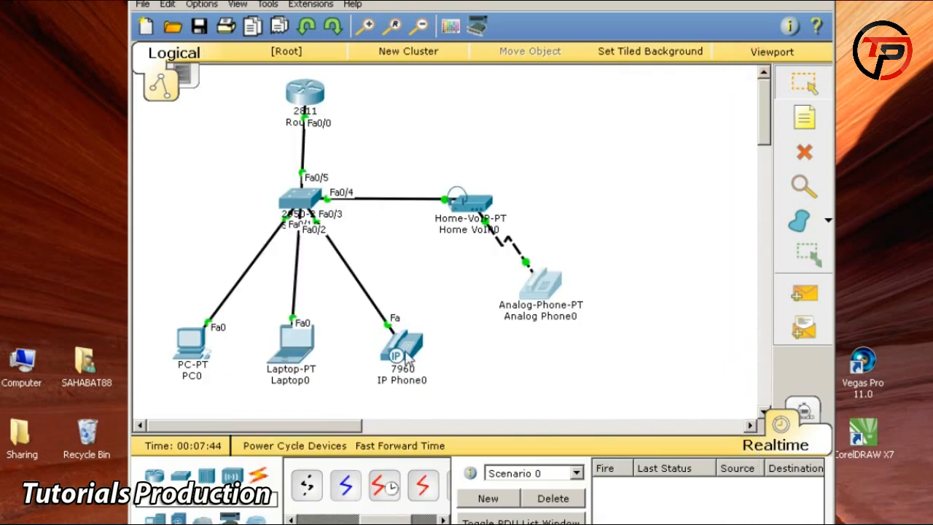
Check the extension shown on the display of IP Phone0 and close its window
click(399, 343)
click(342, 79)
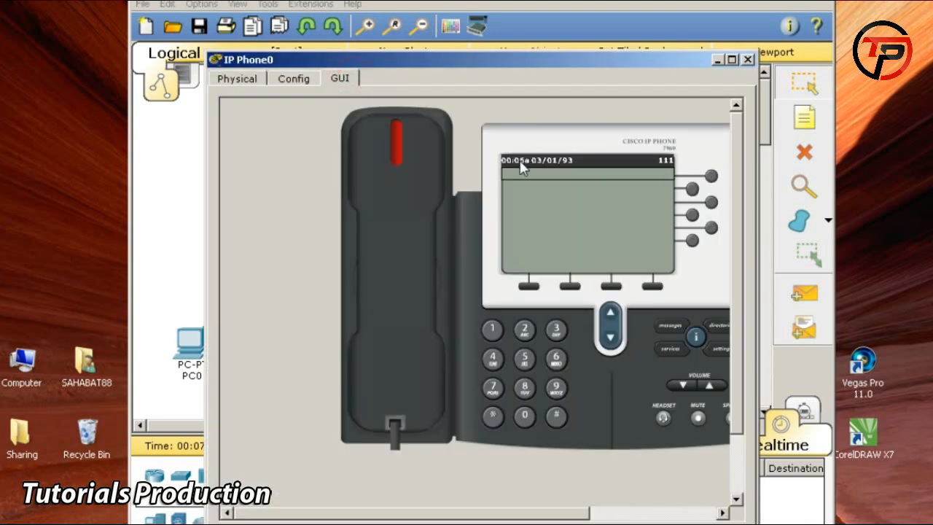
click(748, 60)
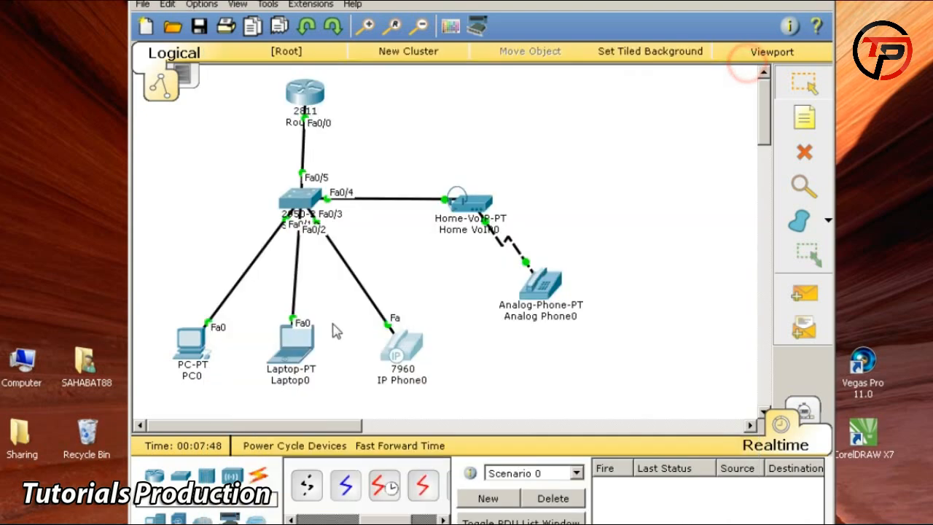
Dismiss the script module warning and set Laptop0's IPv4 configuration to DHCP
click(299, 356)
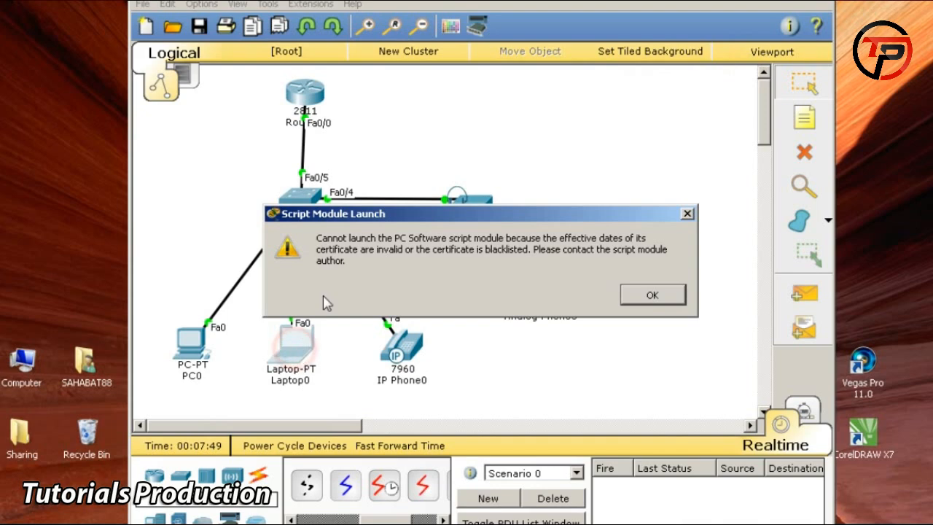
click(651, 292)
click(321, 80)
click(348, 78)
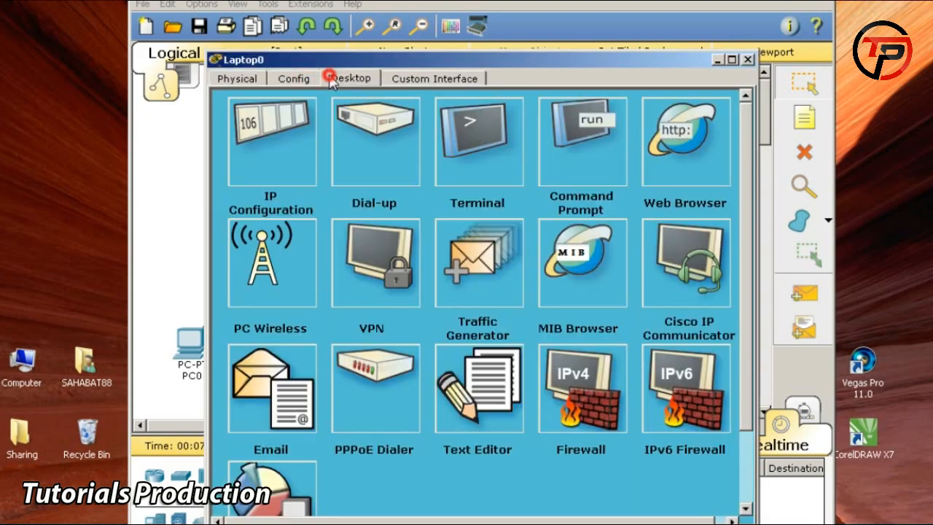
click(280, 145)
click(281, 156)
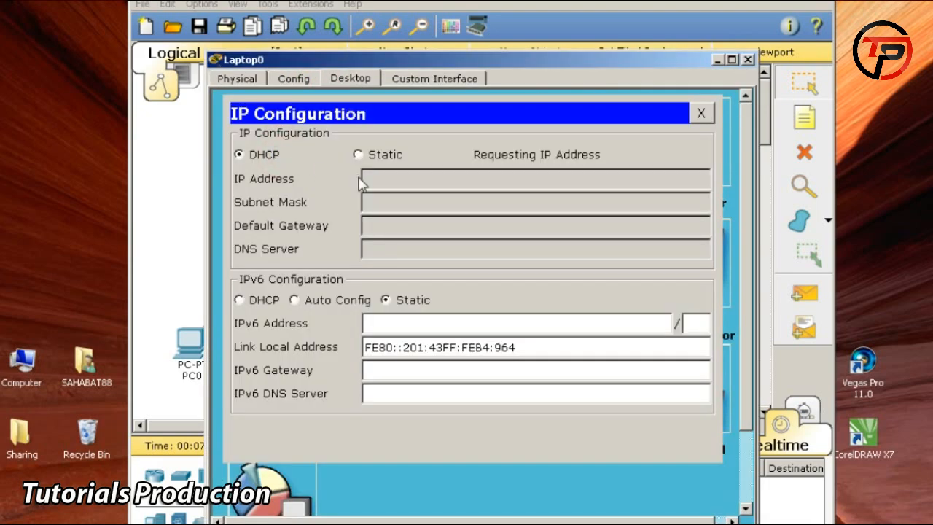
Check the extension shown in Laptop0's Cisco IP Communicator and close the laptop's window
click(701, 114)
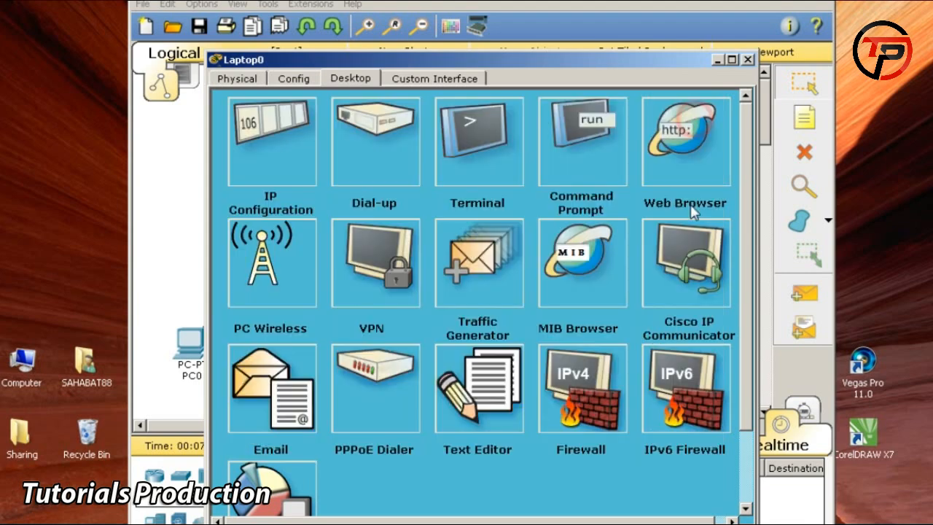
click(669, 267)
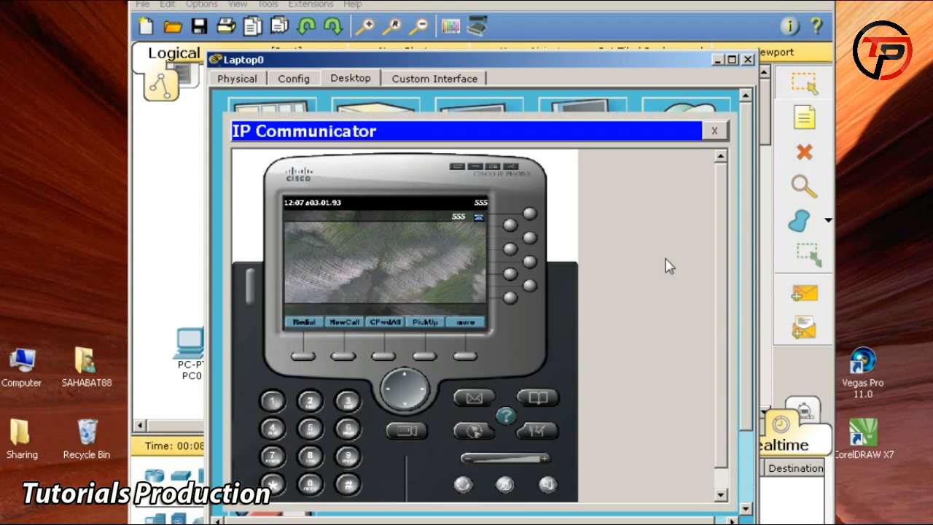
click(748, 59)
Set PC0's IPv4 configuration to DHCP and close its window
click(191, 342)
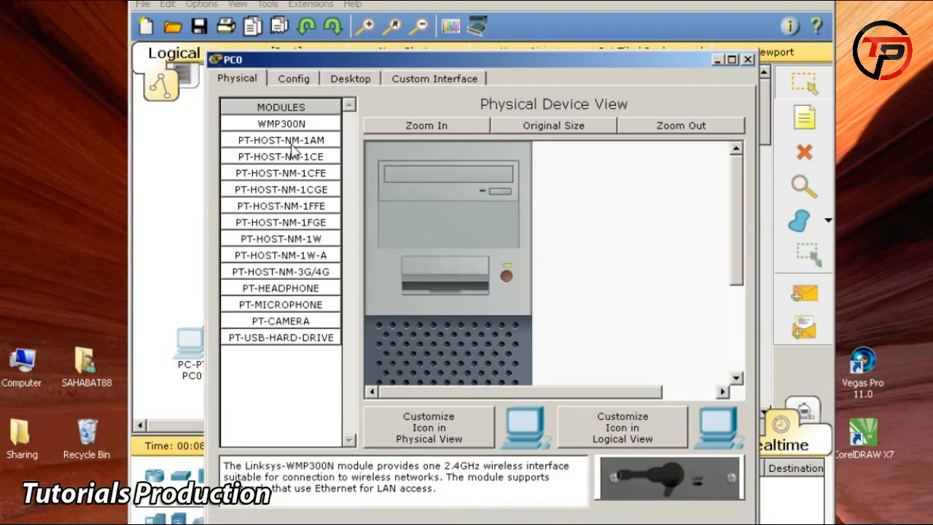
click(347, 80)
click(268, 146)
click(273, 159)
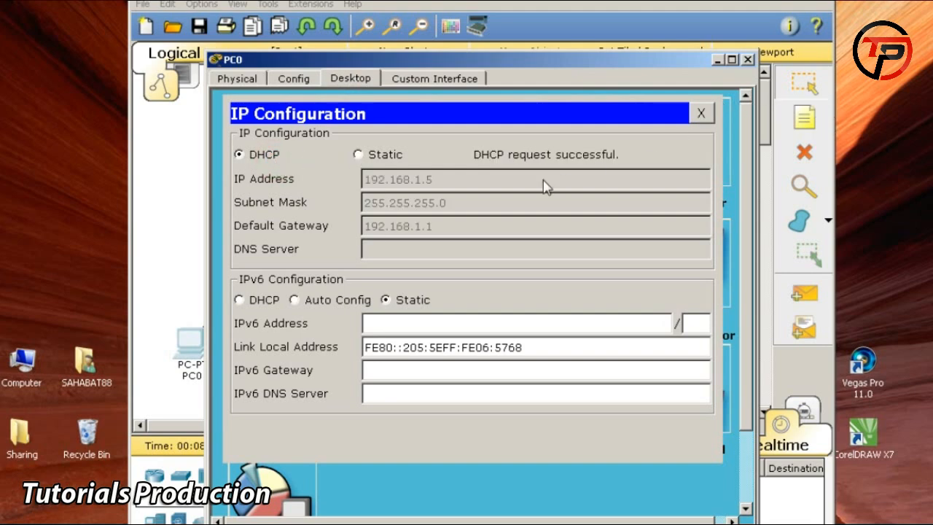
click(748, 59)
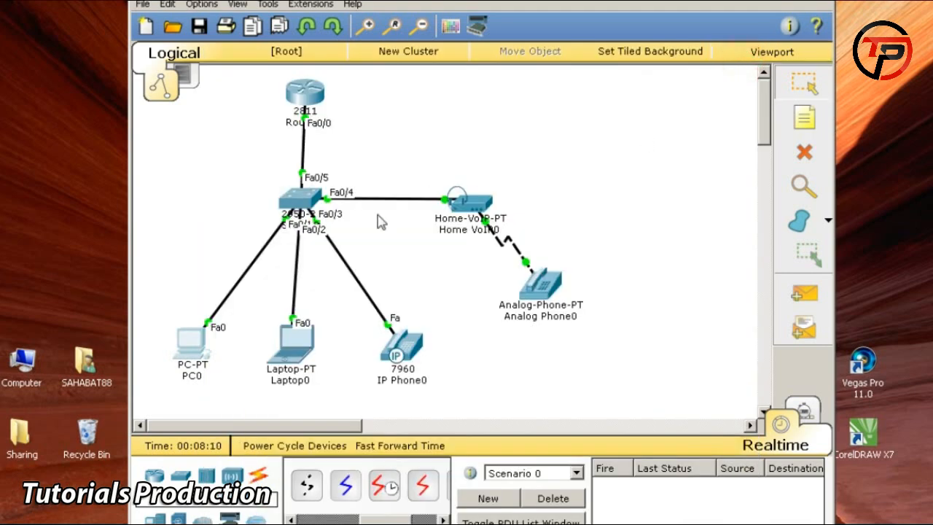
Check the extension shown in PC0's Cisco IP Communicator and close the PC's window
click(191, 342)
click(676, 270)
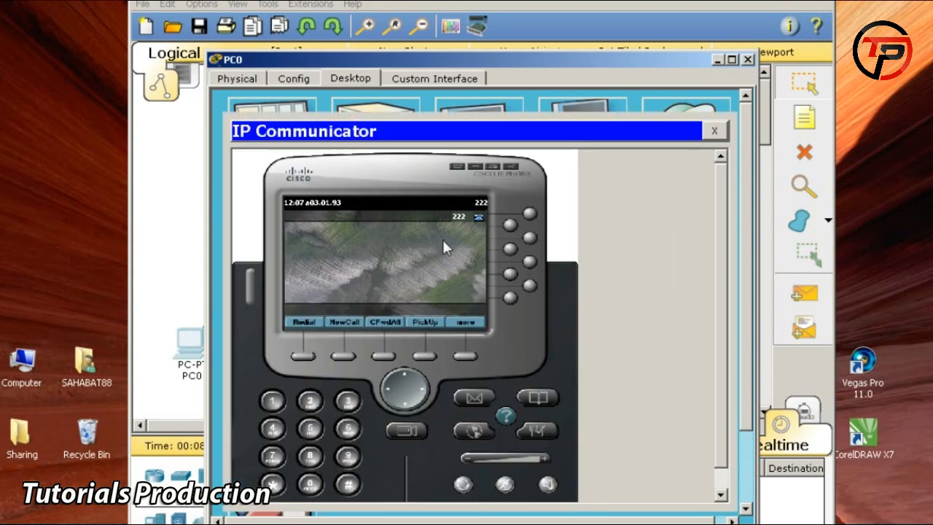
click(747, 59)
click(606, 241)
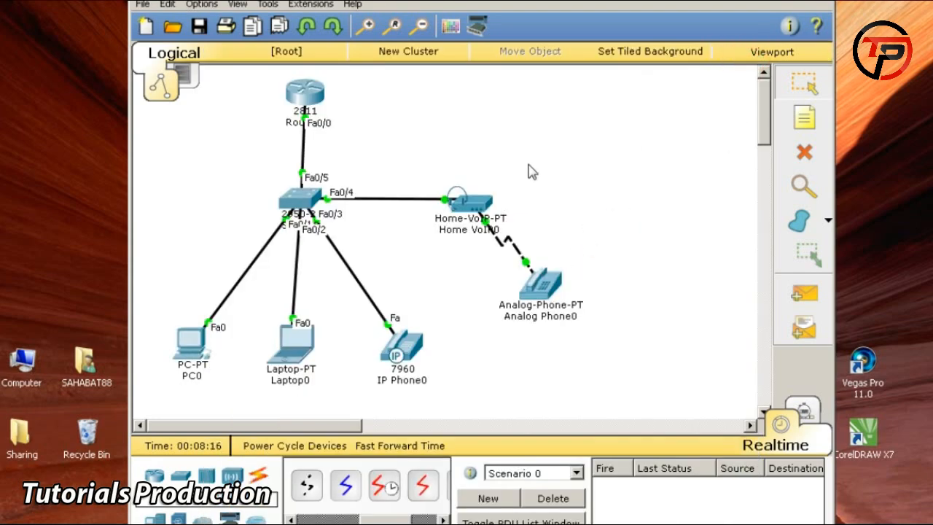
click(805, 293)
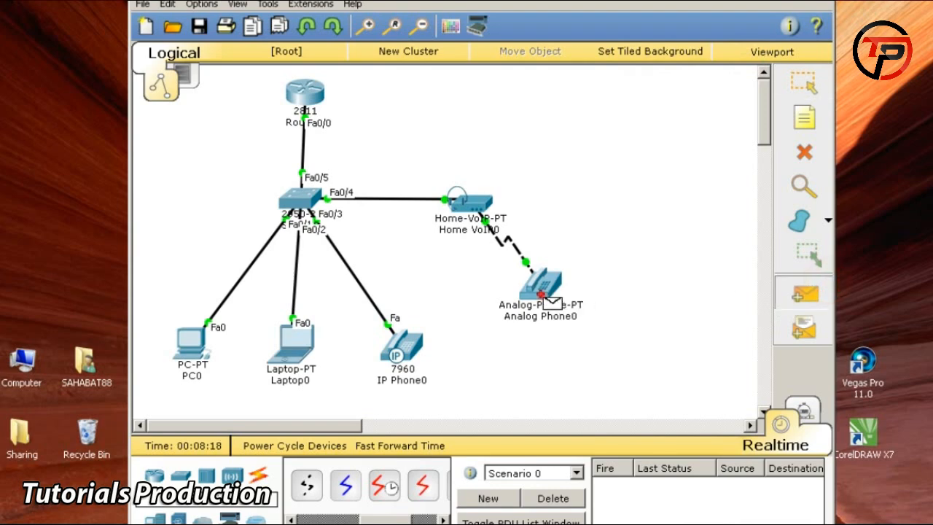
click(543, 284)
click(561, 289)
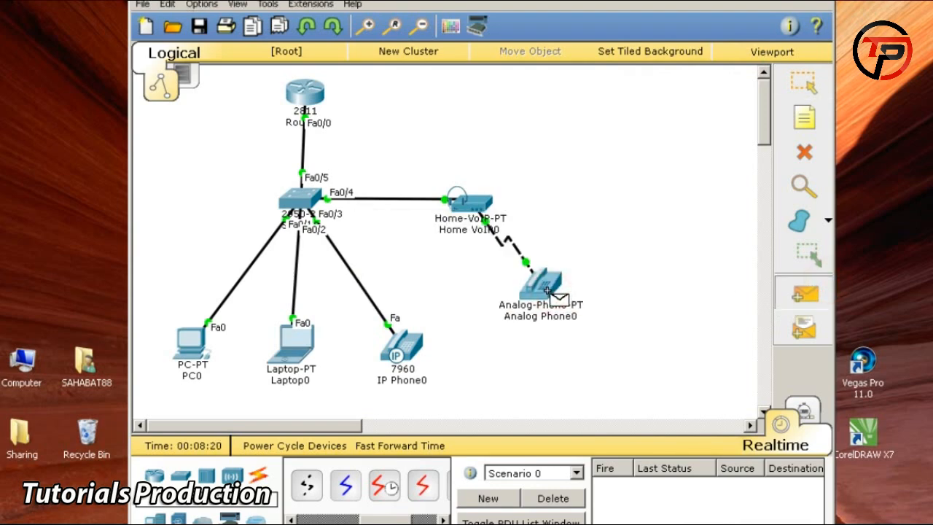
key(Escape)
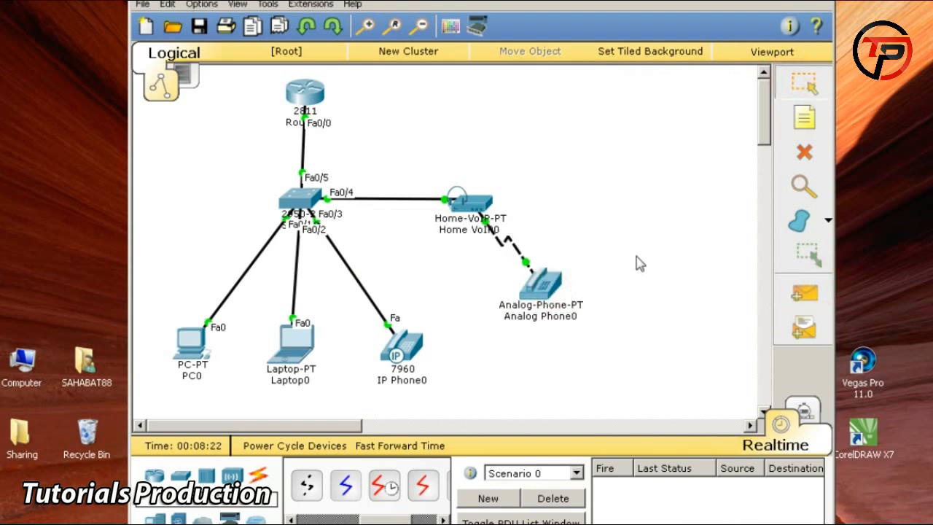
Open the Analog Phone0 interface and PC0's Cisco IP Communicator and arrange the two windows side by side
click(558, 292)
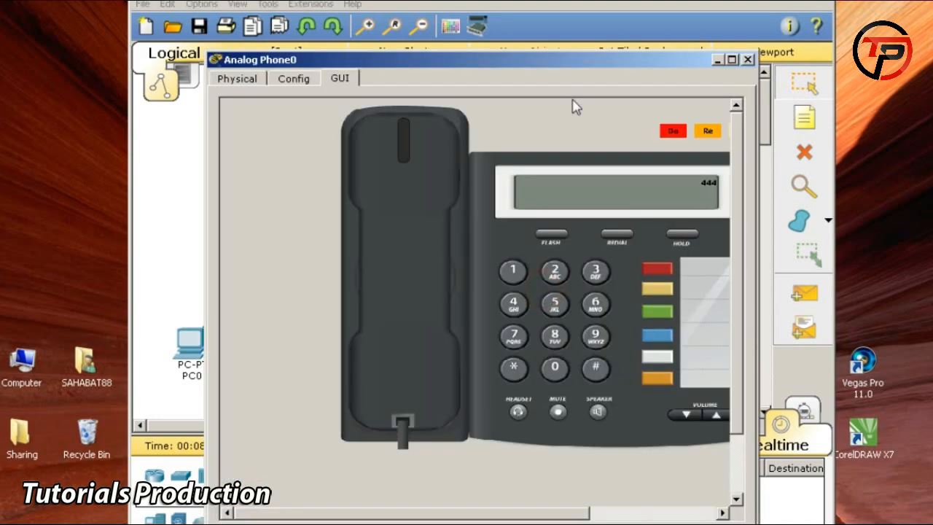
drag(591, 64, 727, 87)
click(188, 340)
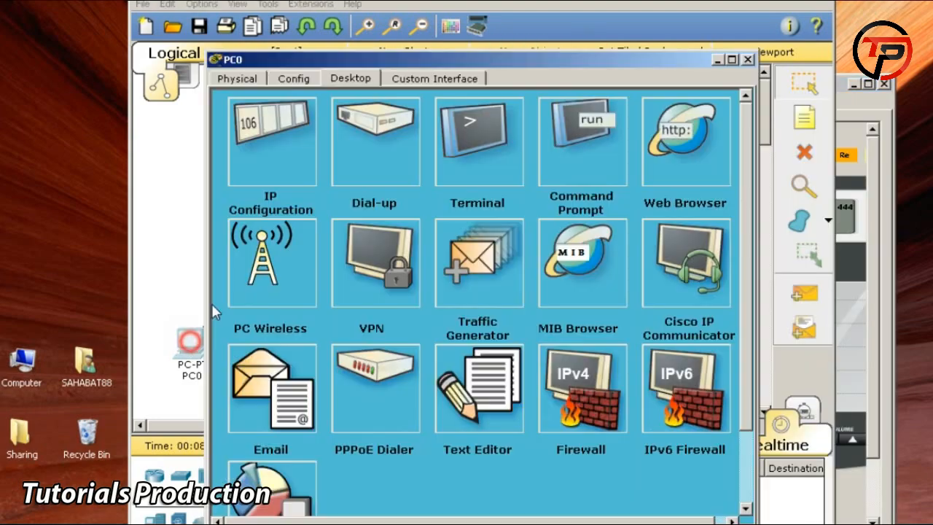
drag(477, 63, 313, 59)
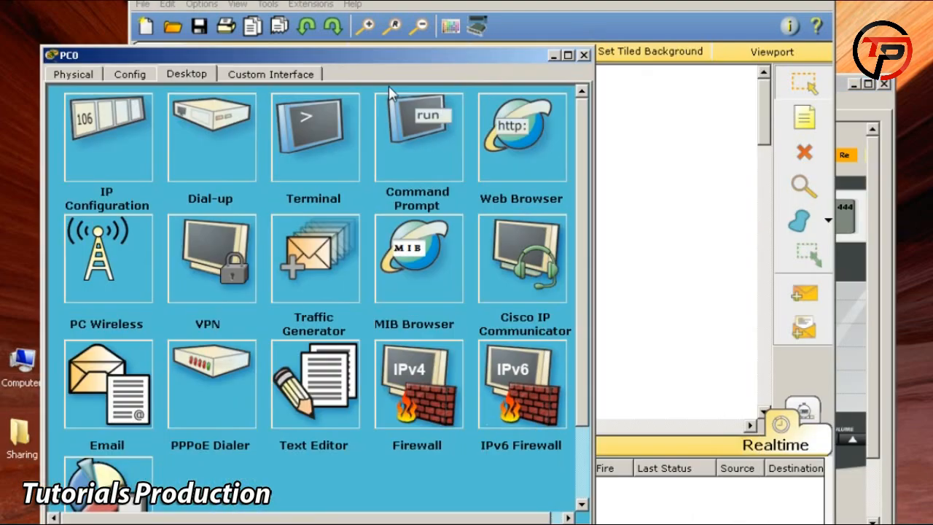
click(492, 239)
drag(493, 57, 420, 58)
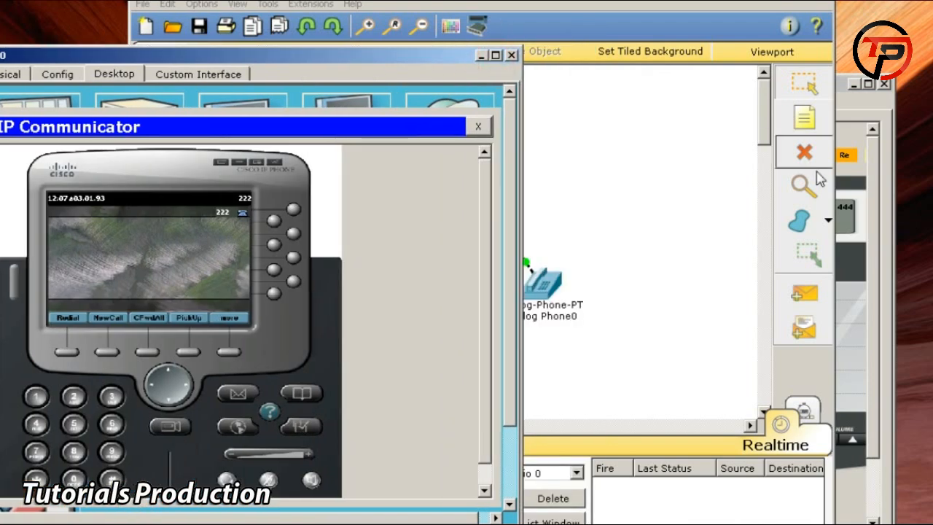
click(868, 115)
drag(708, 83, 789, 71)
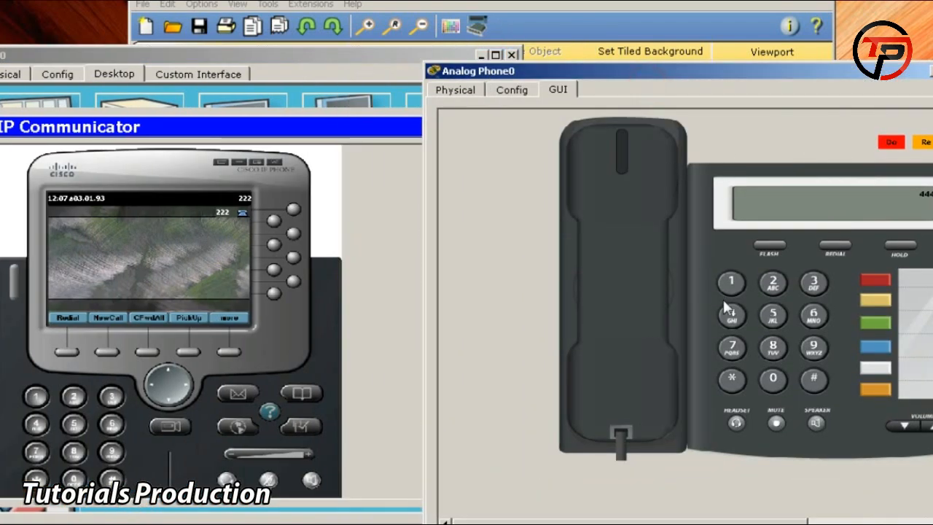
Test a call from Analog Phone0 to extension 222, answering and ending it in PC0's IP Communicator
click(776, 286)
click(775, 288)
click(776, 290)
click(639, 293)
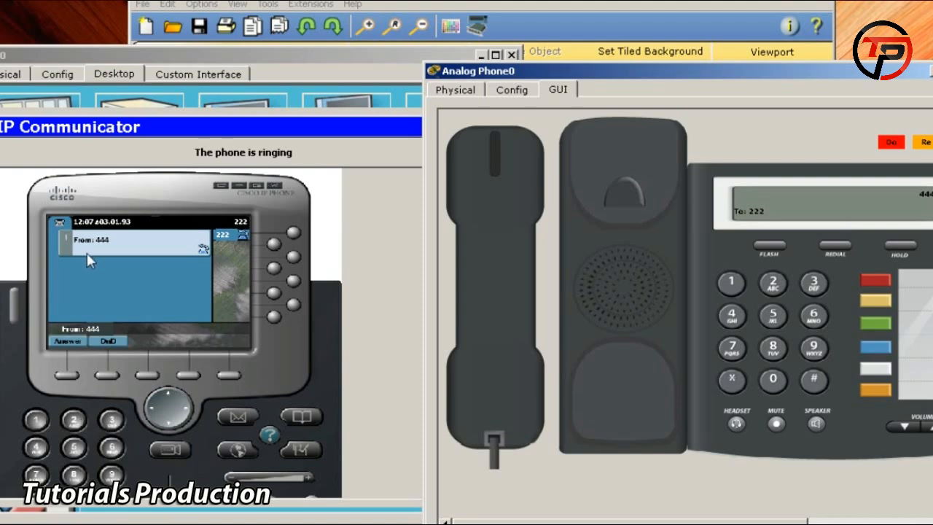
click(77, 343)
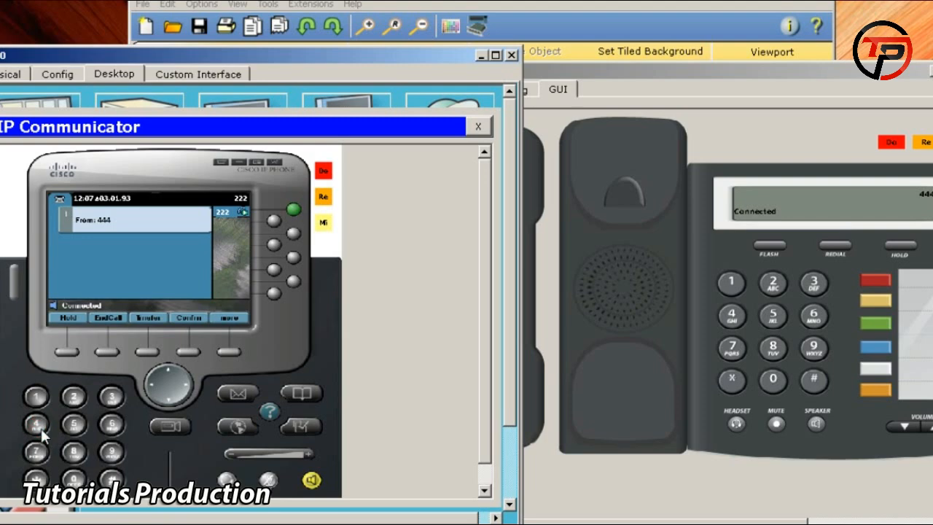
click(110, 317)
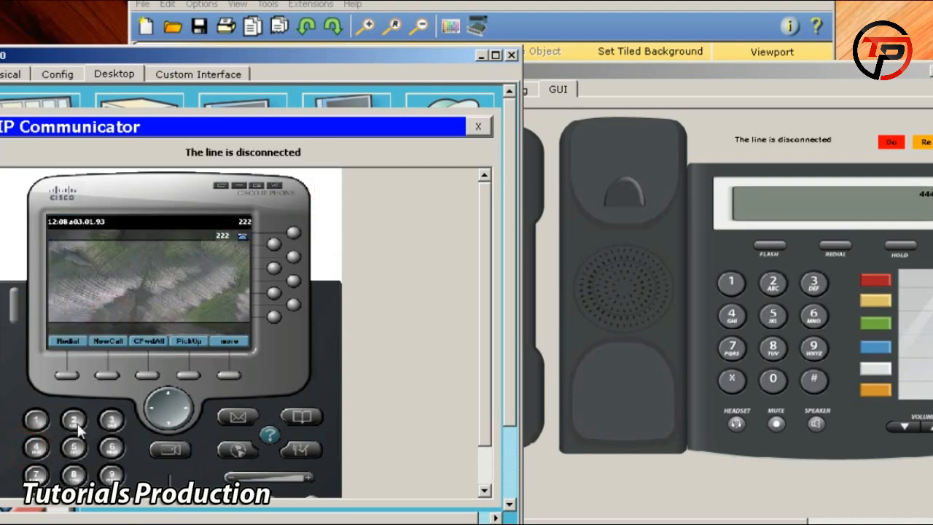
Test a new call from PC0's IP Communicator to extension 444, answering and hanging up on Analog Phone0
click(108, 350)
click(37, 425)
click(36, 425)
click(36, 425)
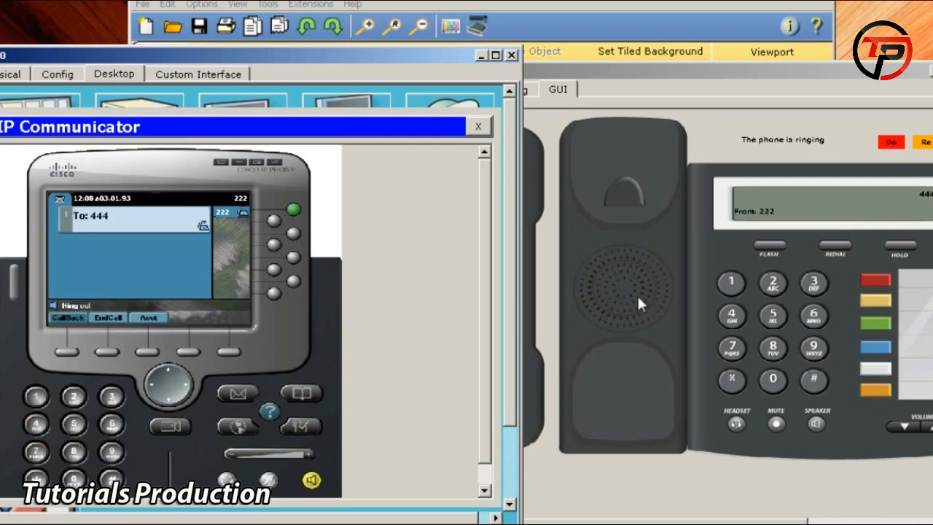
click(527, 274)
click(604, 273)
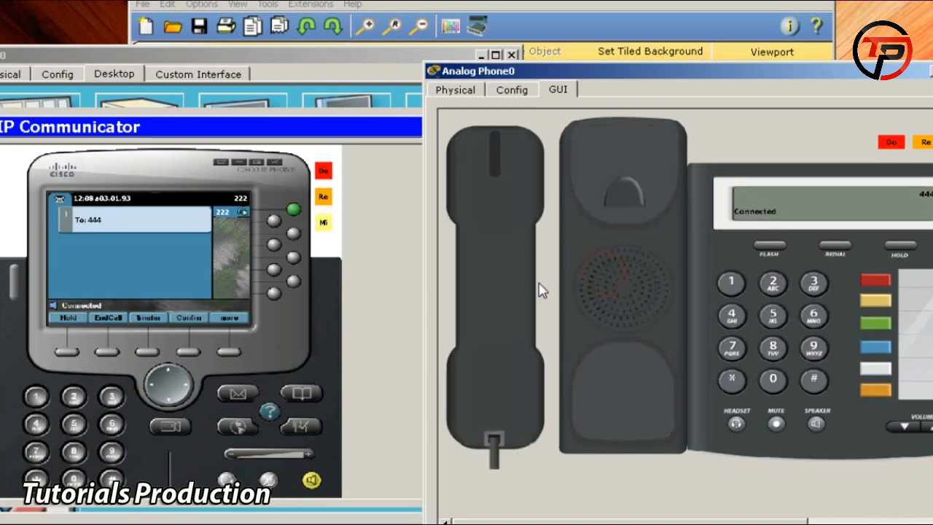
click(512, 278)
Close PC0's IP Communicator along with the PC0 and Analog Phone0 windows
click(407, 136)
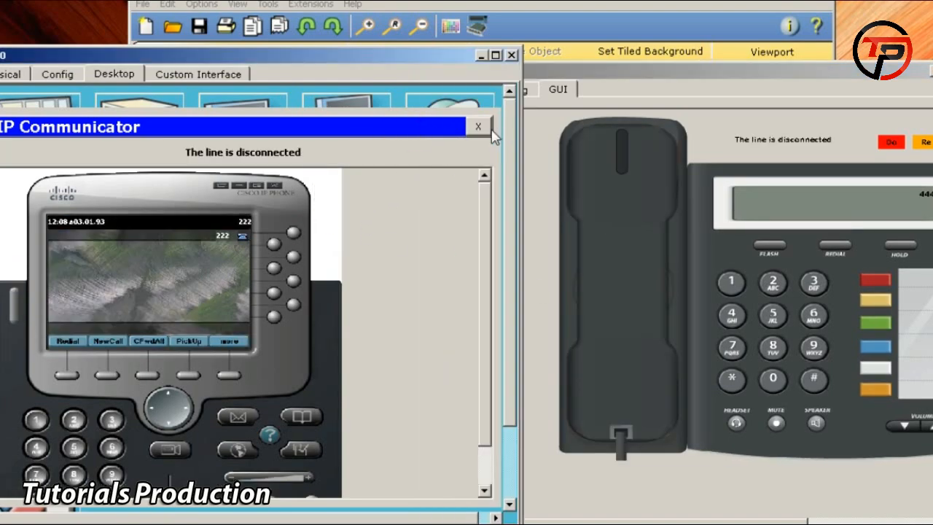
click(483, 127)
click(512, 55)
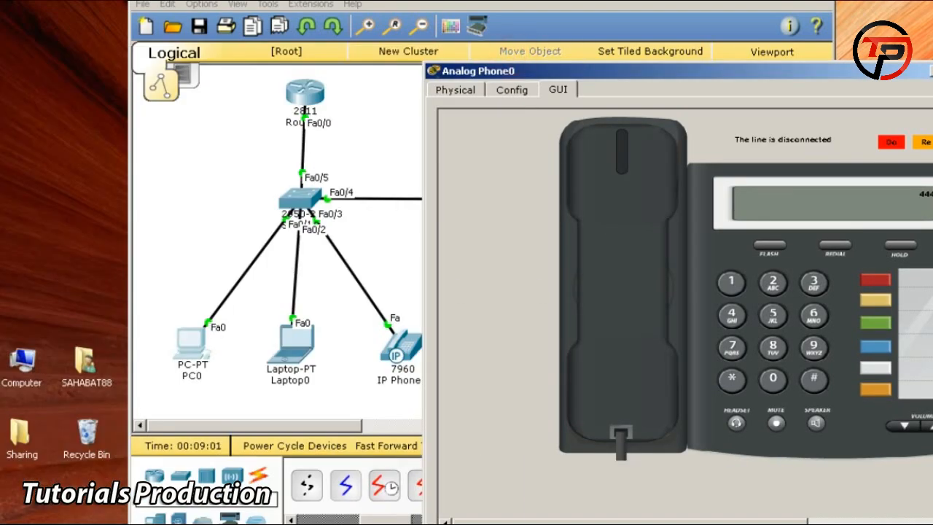
click(929, 71)
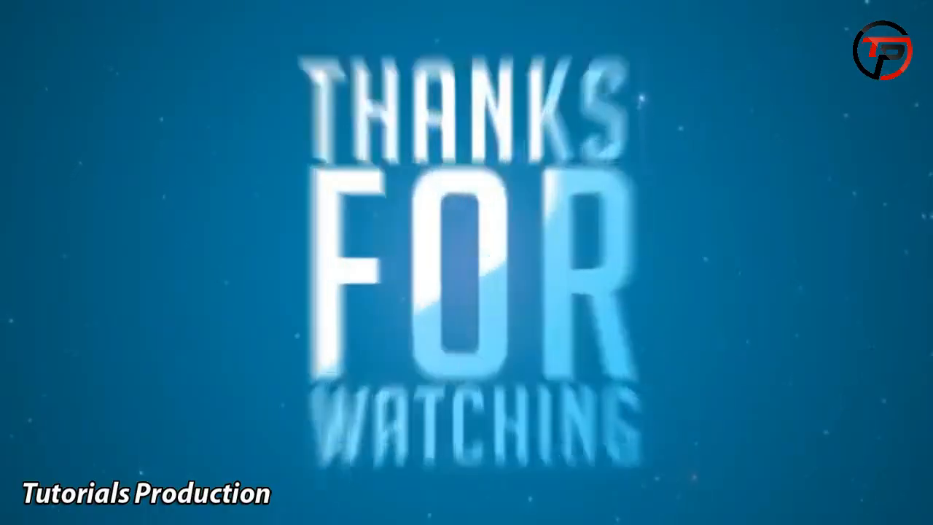